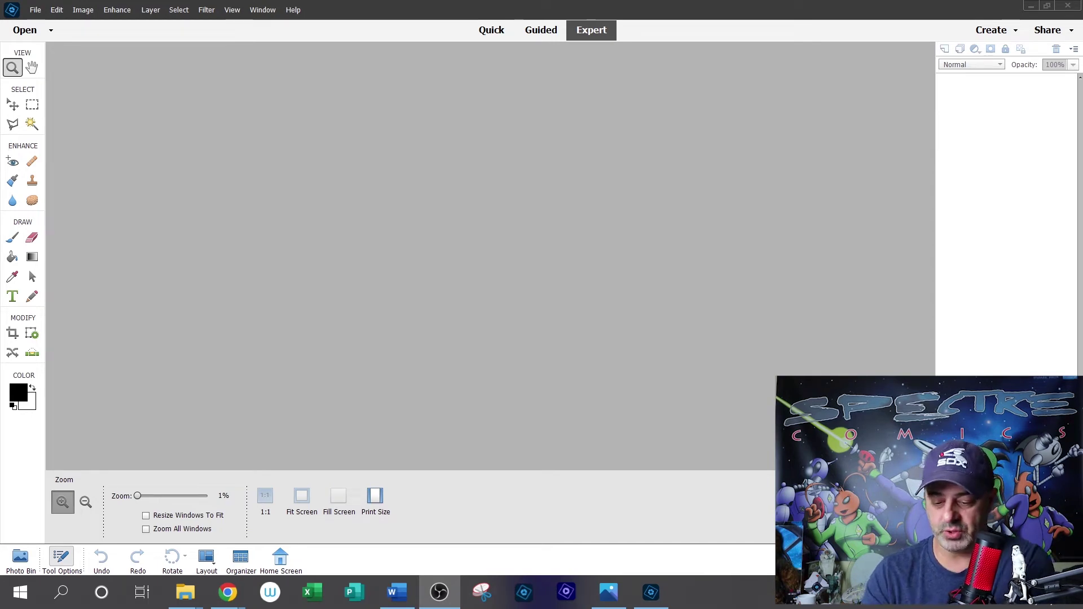
Connect to the DEV0DD833 network scanner through WIA Support to reach its Flatbed scan dialog.
left_click(35, 10)
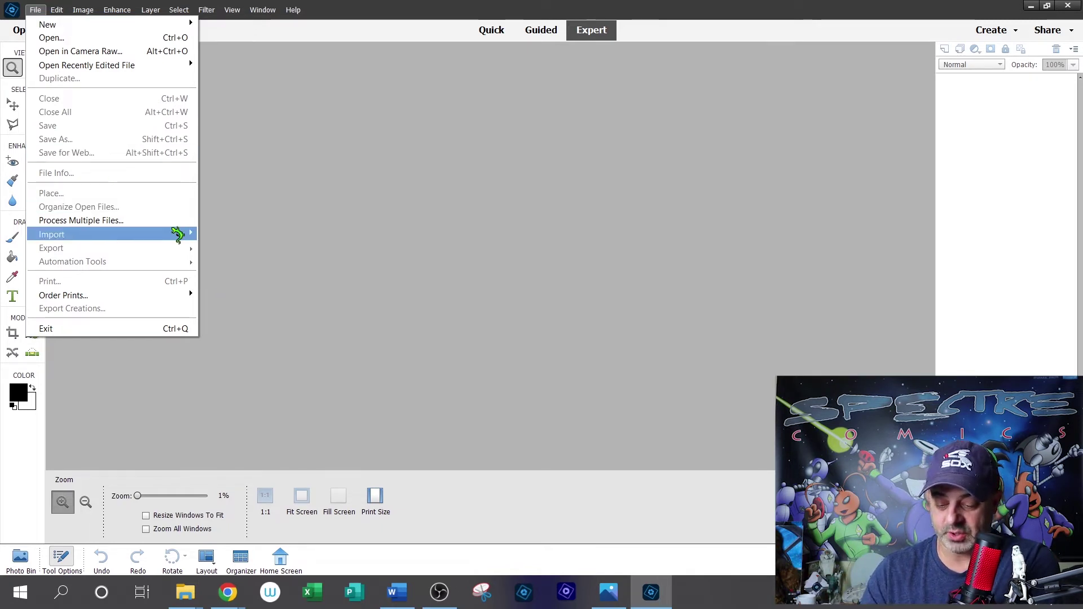
mouse_move(178, 234)
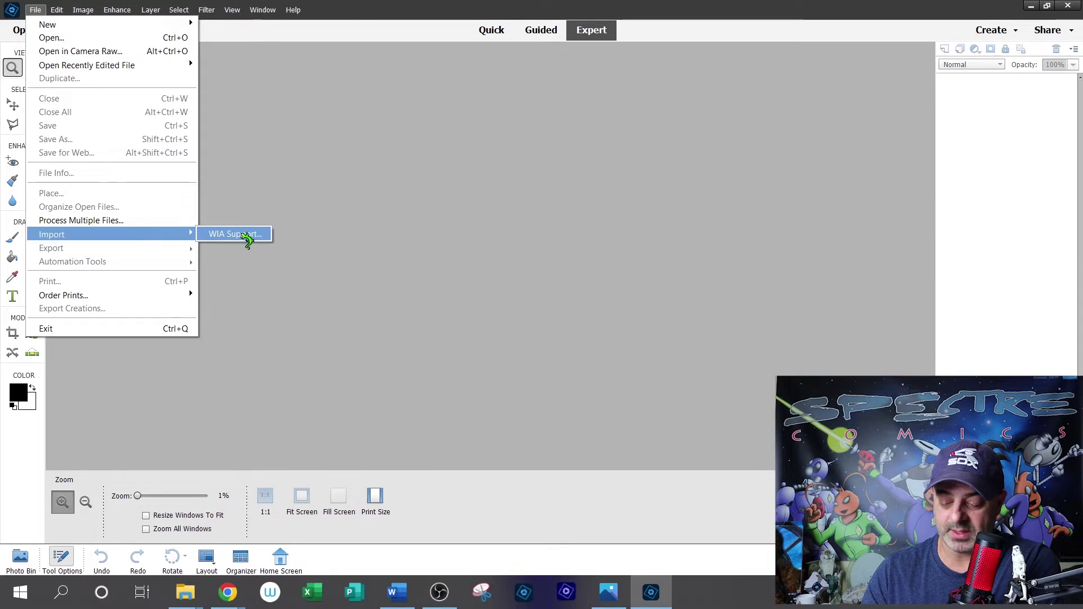
left_click(247, 237)
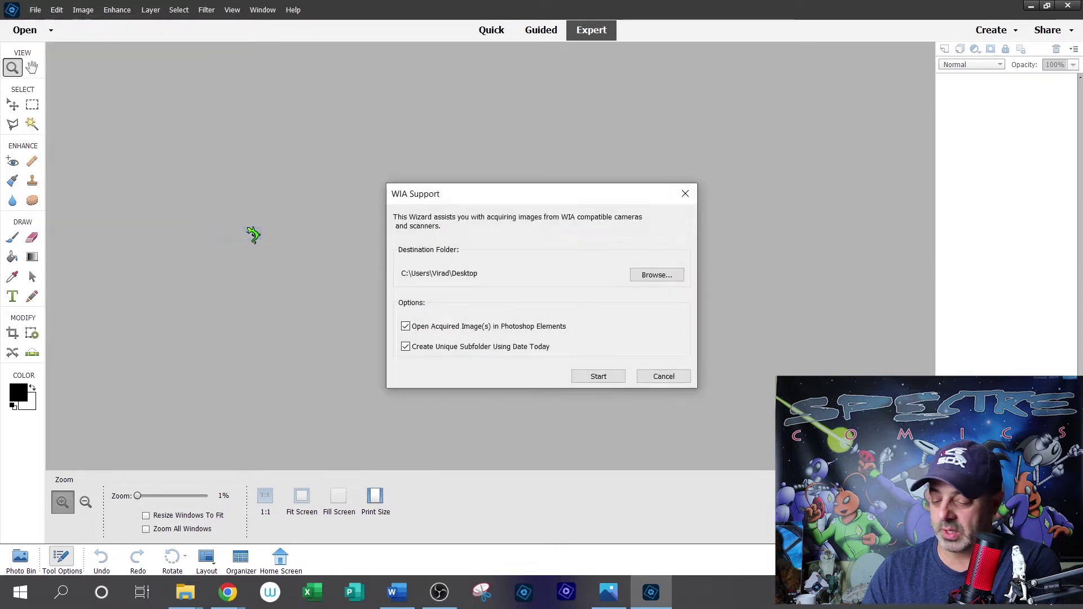
left_click(599, 376)
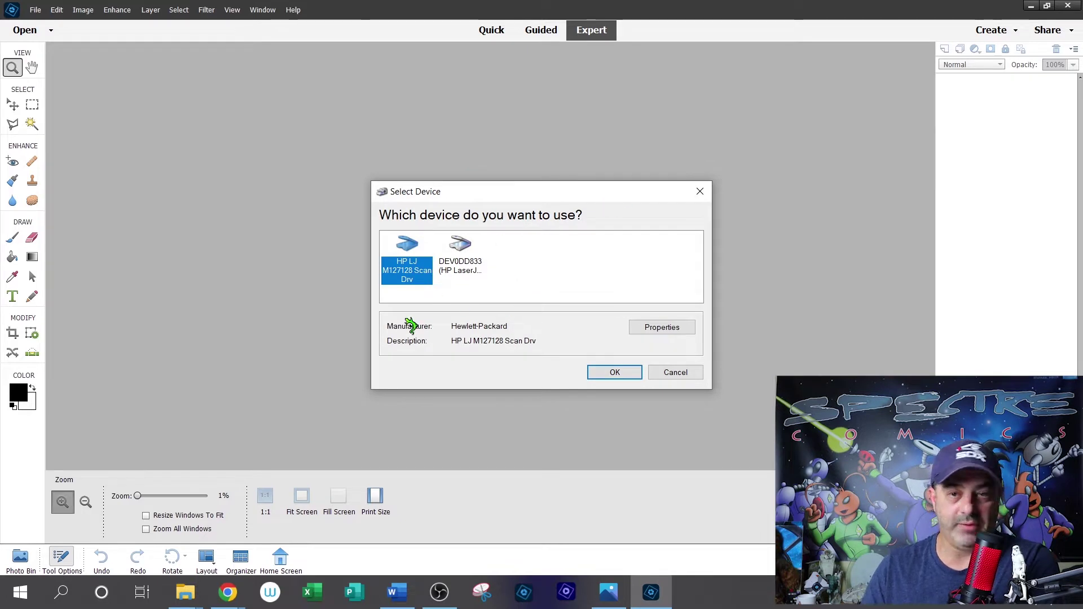
left_click(467, 257)
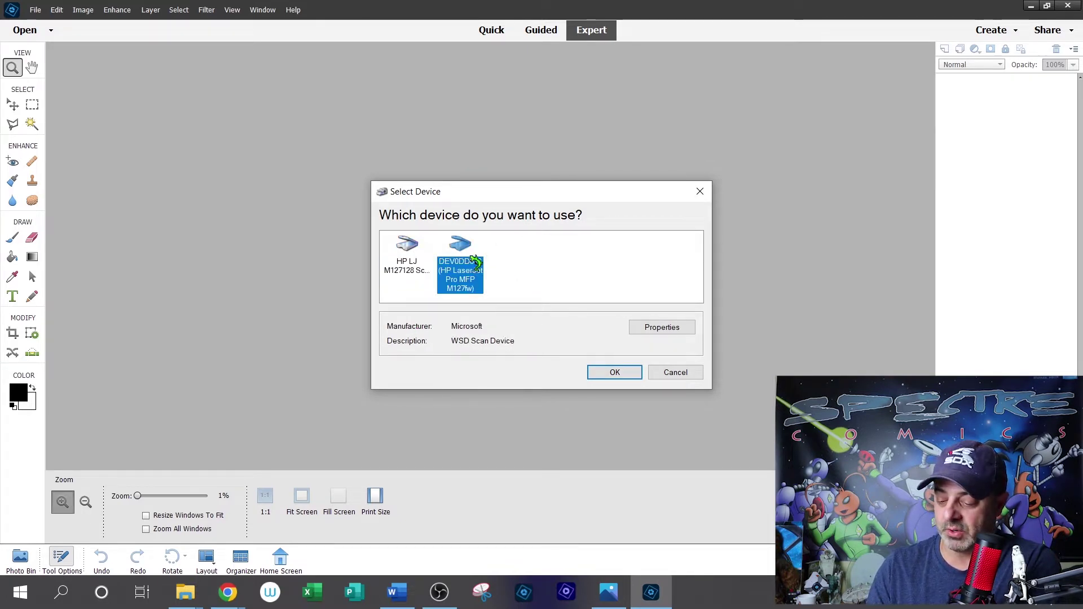
left_click(621, 373)
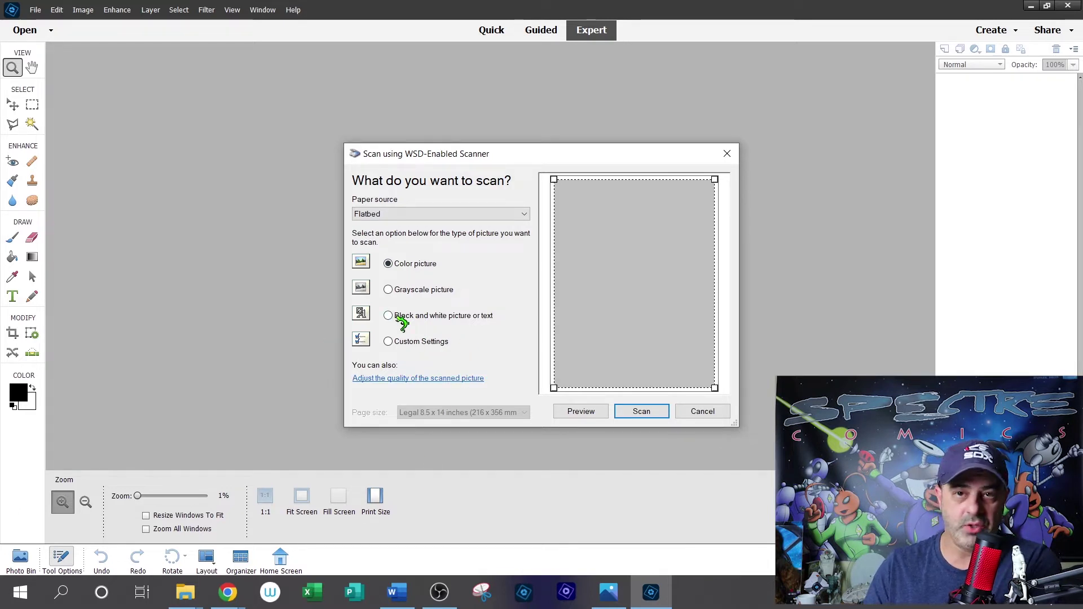
Scan the comic page with custom settings at 600 DPI, opening it as IMG.bmp.
left_click(415, 343)
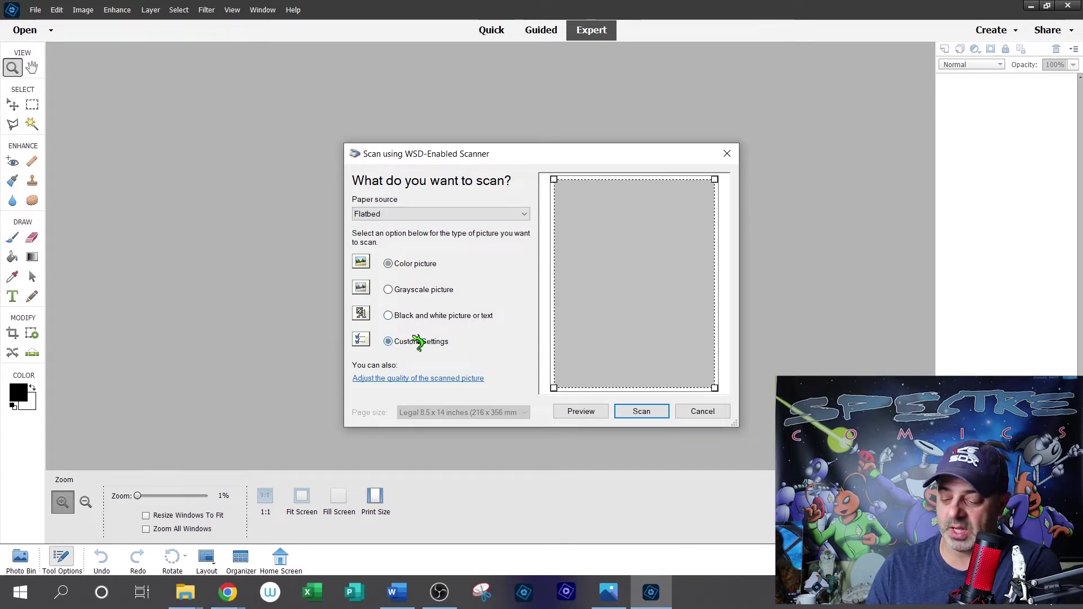
left_click(429, 379)
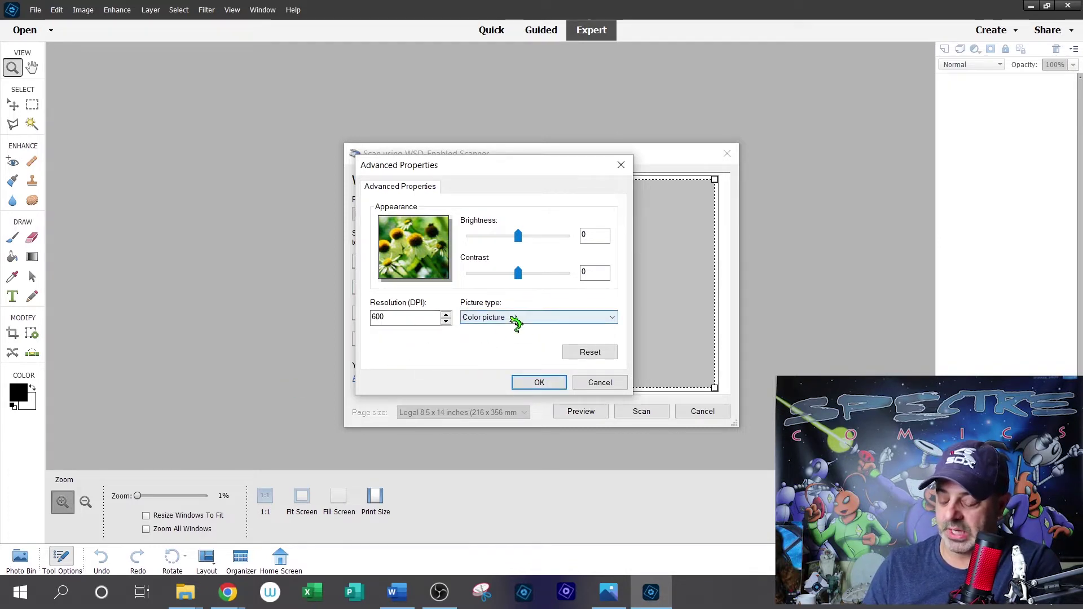
left_click(543, 383)
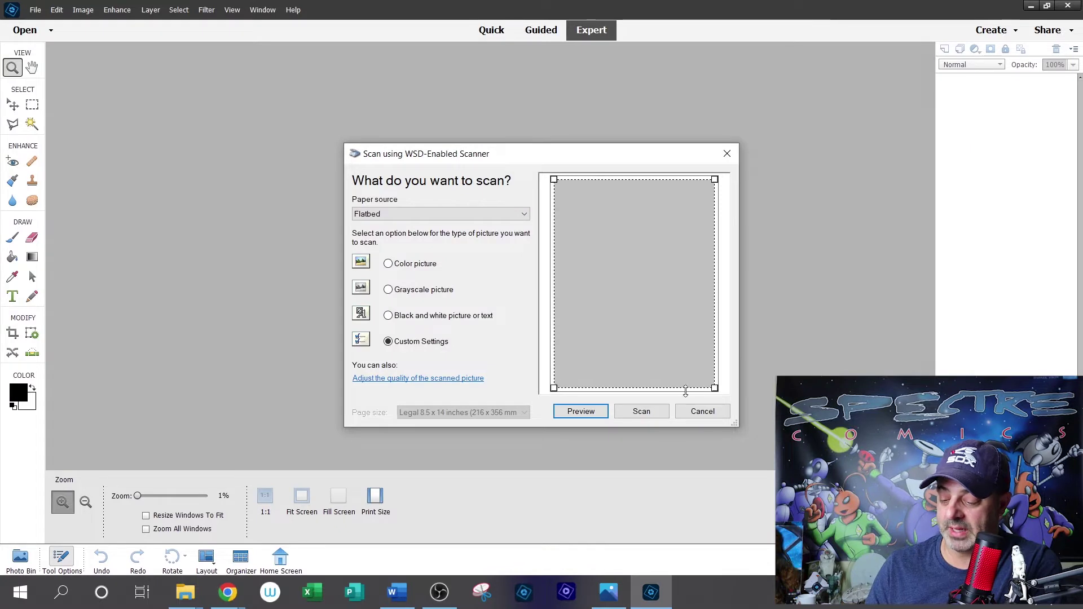
left_click(649, 412)
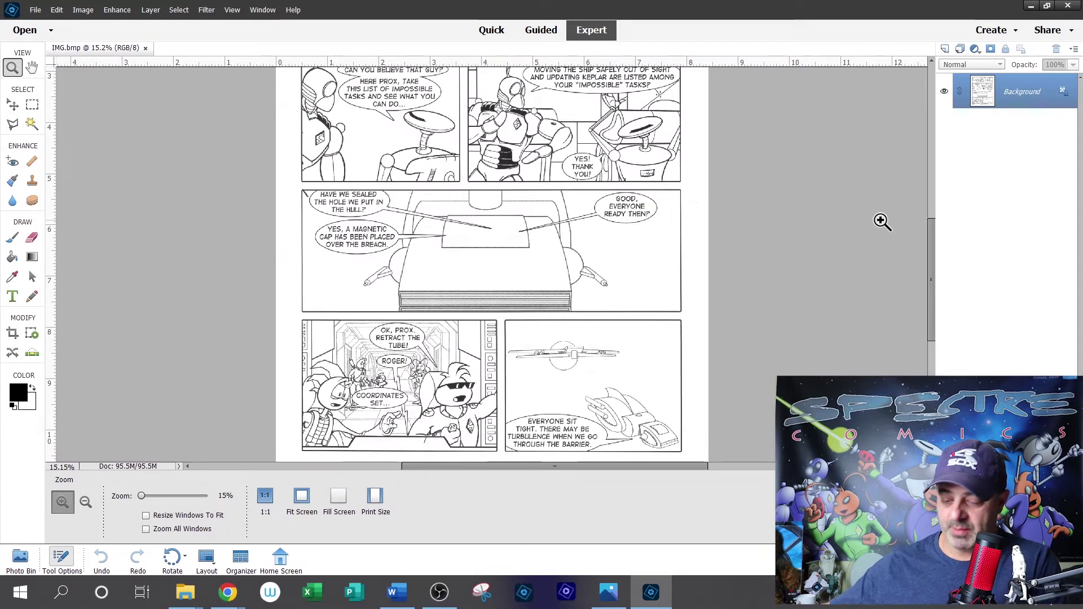
Fit the page, then zoom into the sunglasses character's hair up to 583% to check for specks.
right_click(420, 240)
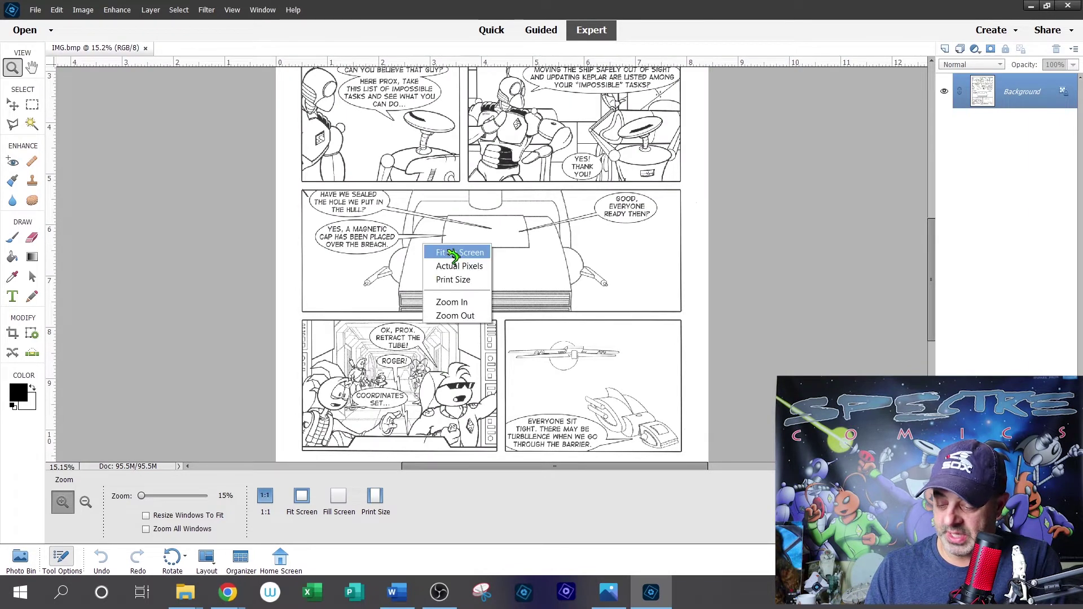
left_click(455, 249)
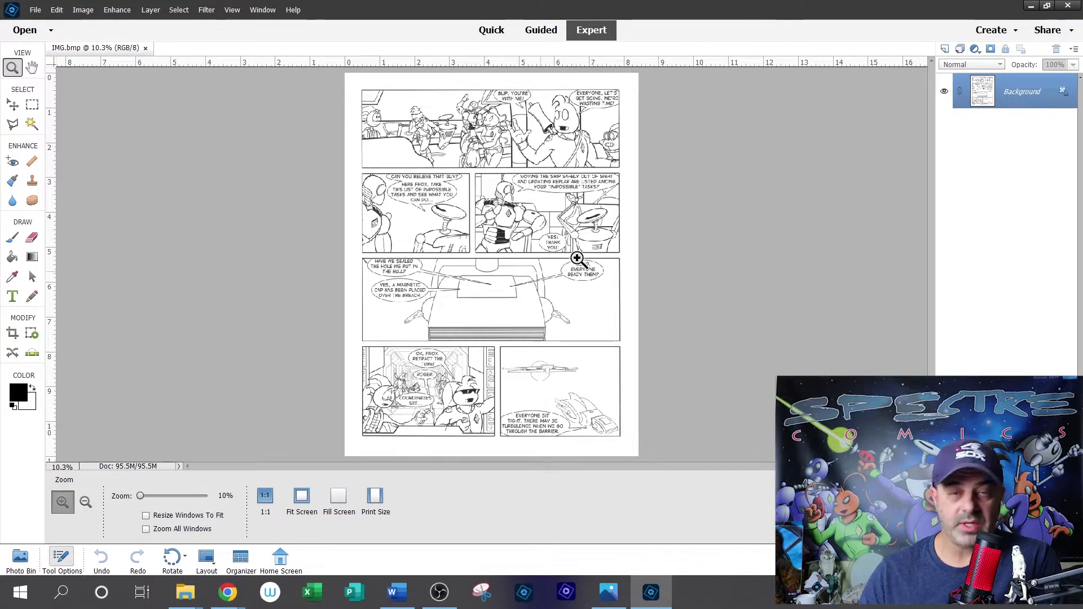
left_click_drag(359, 83, 523, 169)
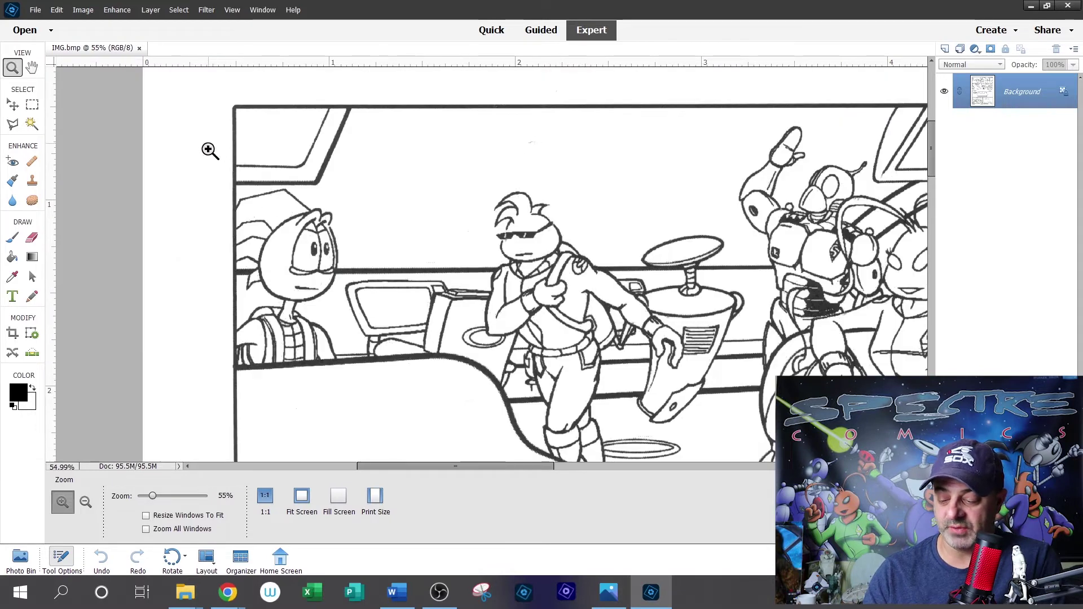
left_click_drag(210, 159, 775, 357)
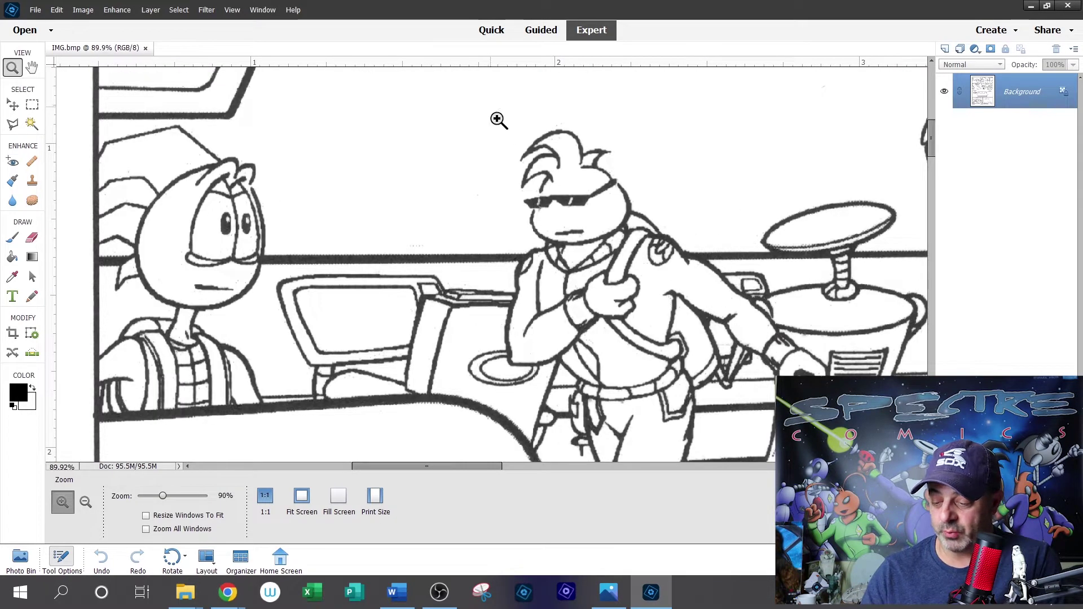
left_click_drag(496, 119, 707, 260)
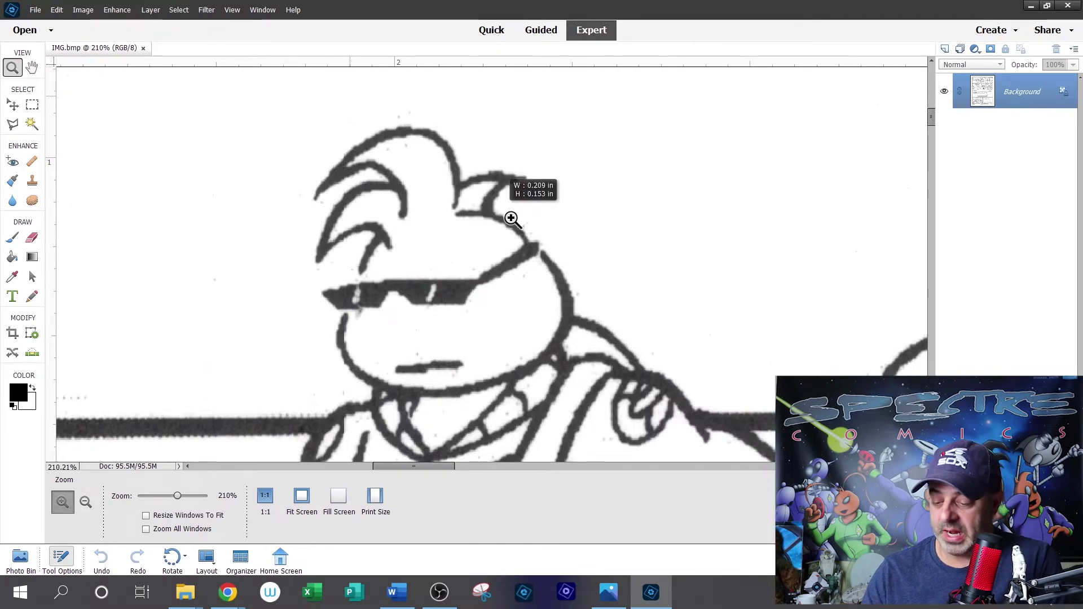
left_click(536, 193)
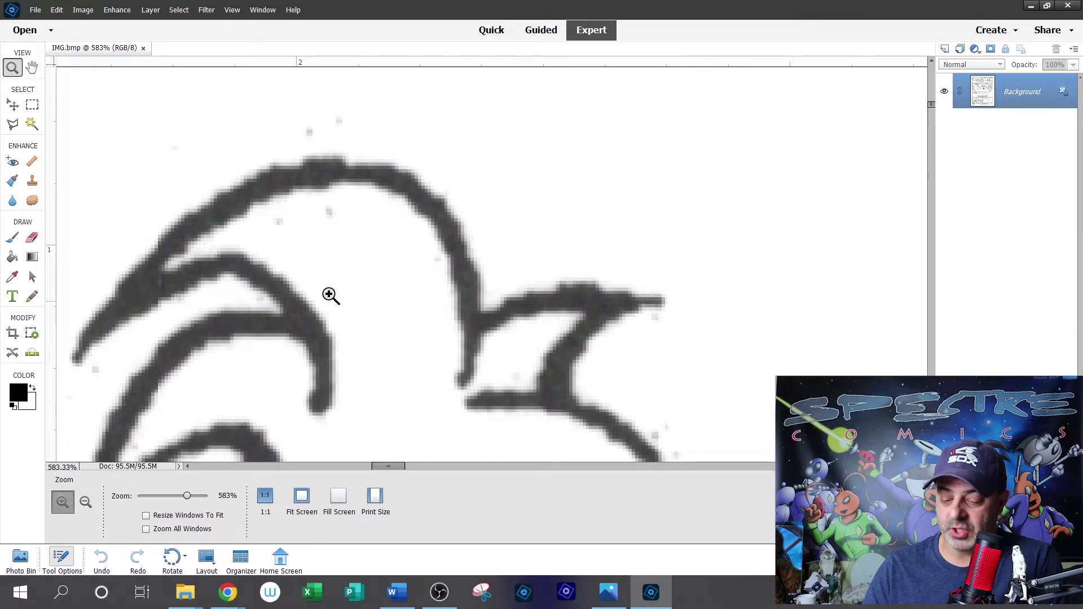
Fit the page on screen again and zoom in on the top panel.
right_click(298, 230)
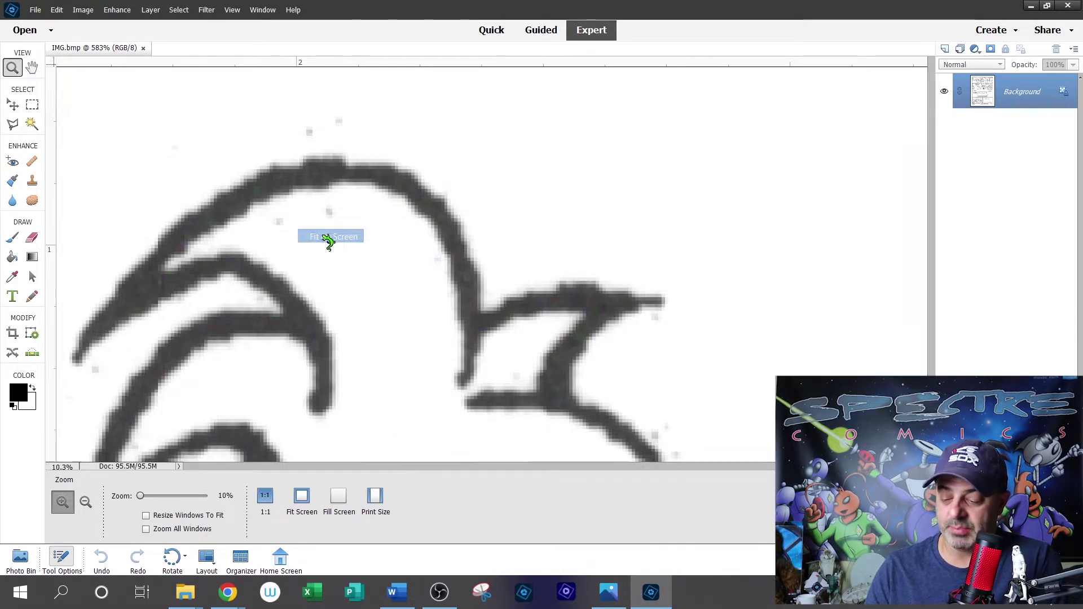
left_click(328, 236)
left_click_drag(350, 82, 640, 198)
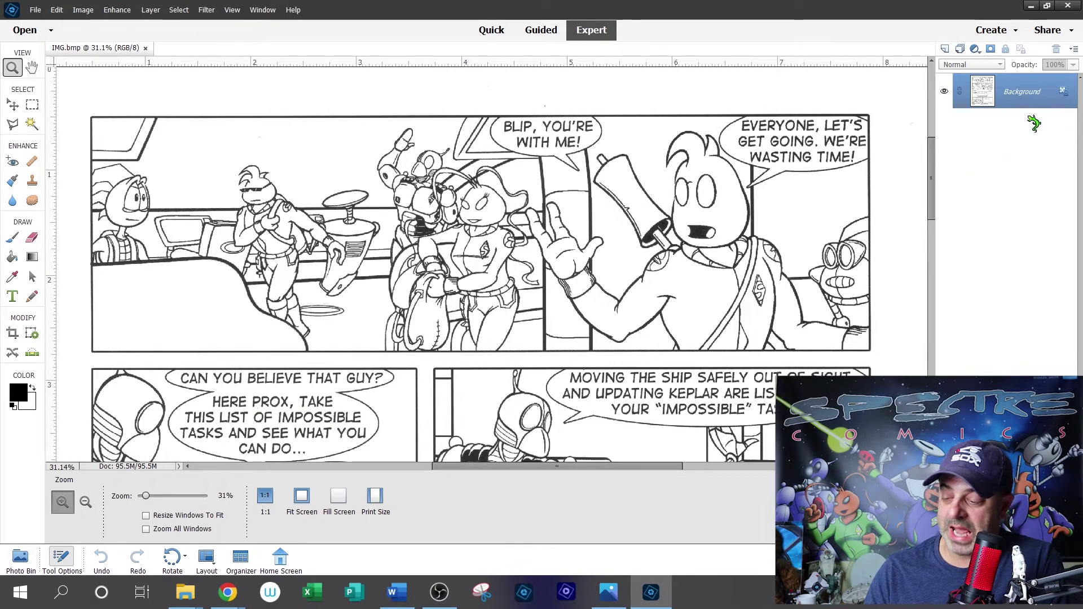
double_click(1027, 97)
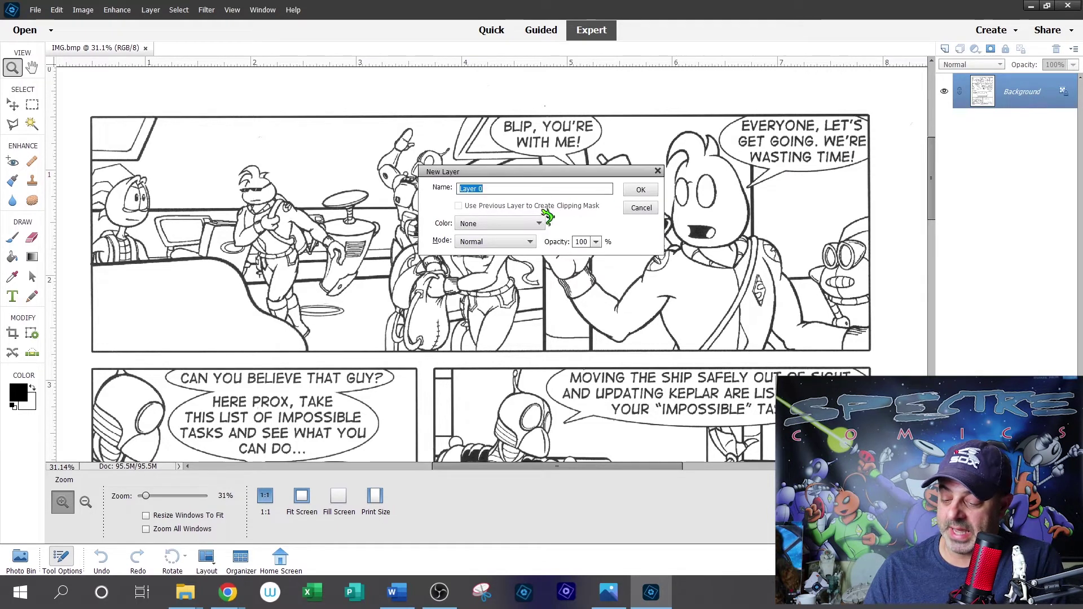
Convert the Background to Layer 0 and save the page to the Desktop as IMG.psd.
left_click(643, 192)
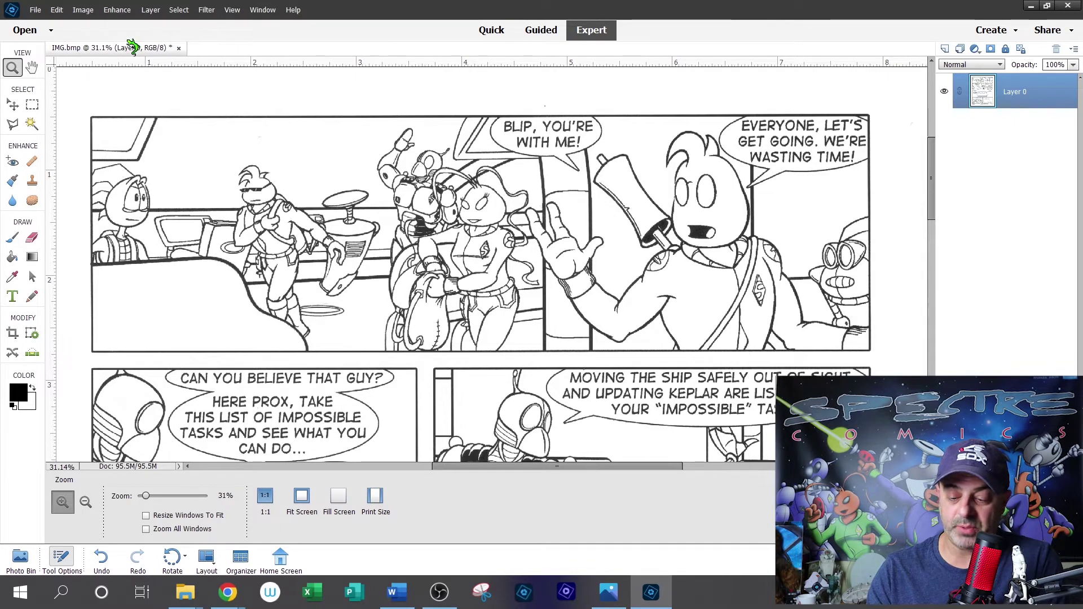
left_click(35, 10)
left_click(63, 138)
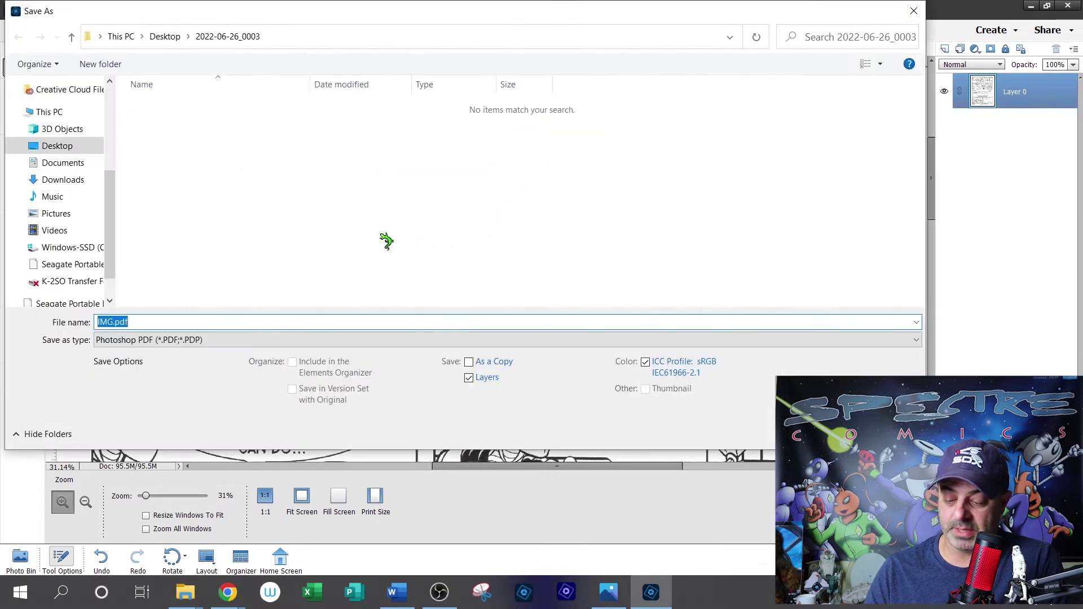
left_click(57, 145)
left_click(140, 340)
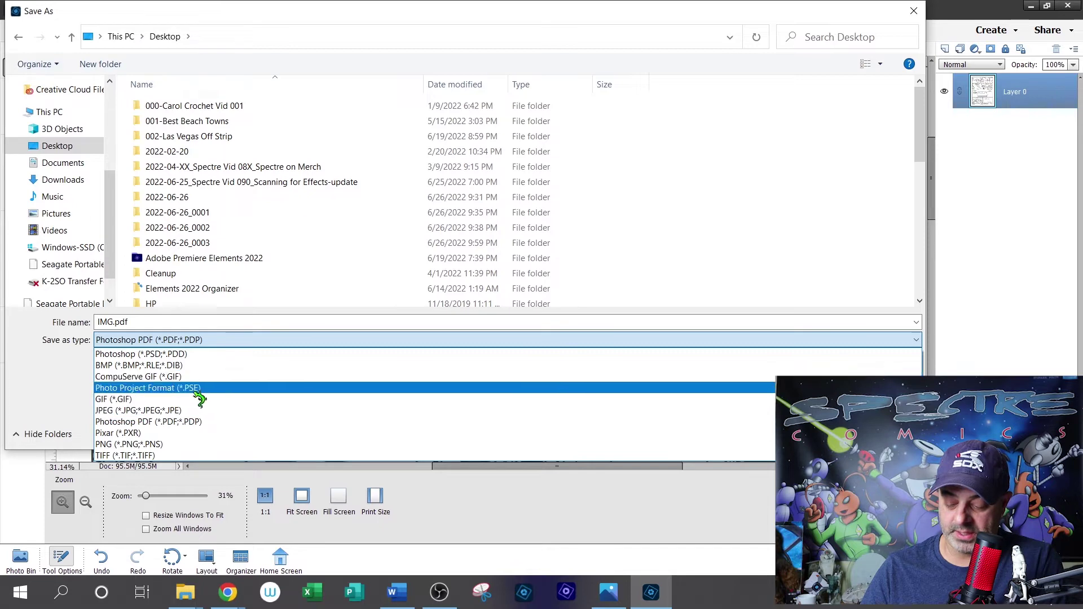
left_click(151, 354)
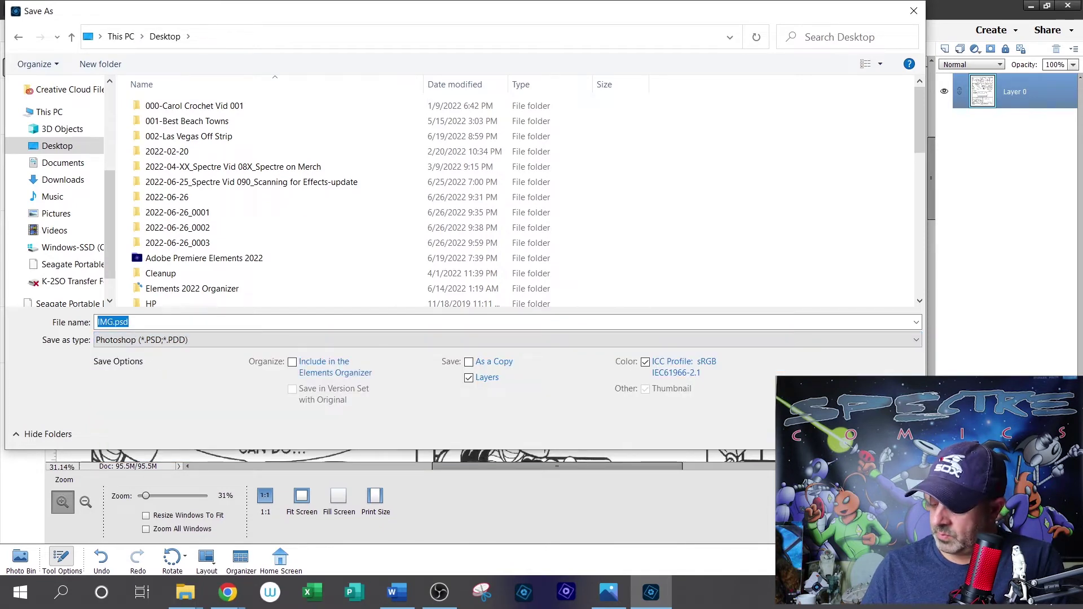
key("Escape")
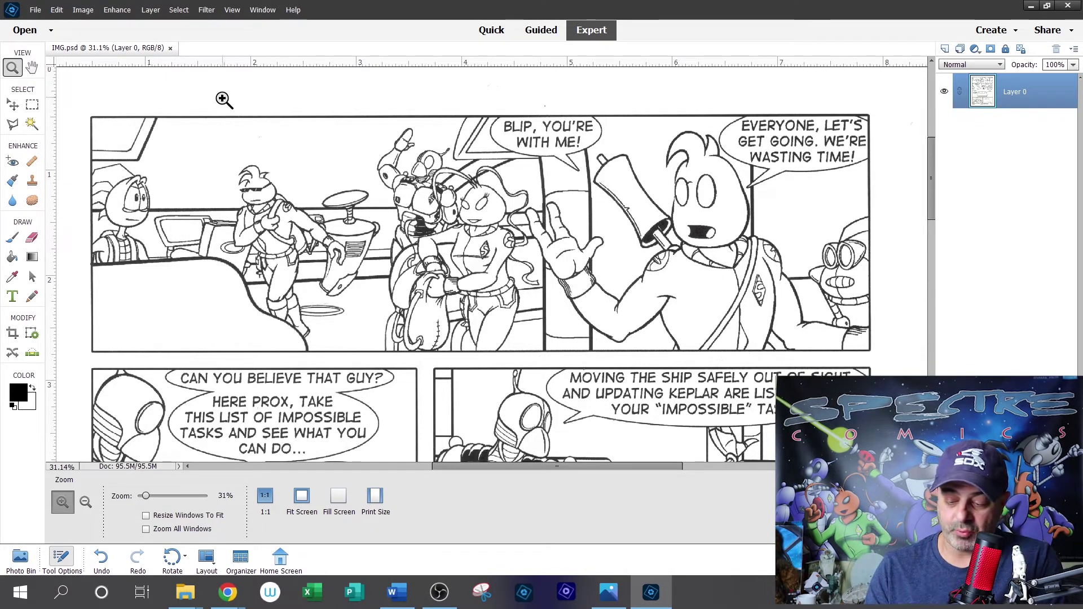
right_click(219, 149)
left_click(247, 163)
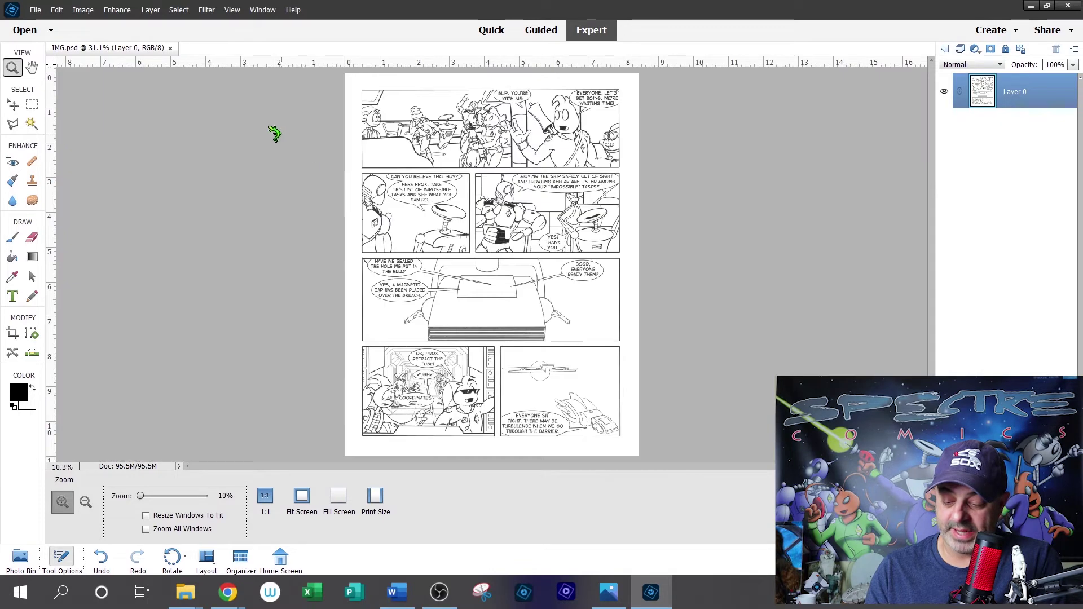
left_click_drag(345, 73, 643, 239)
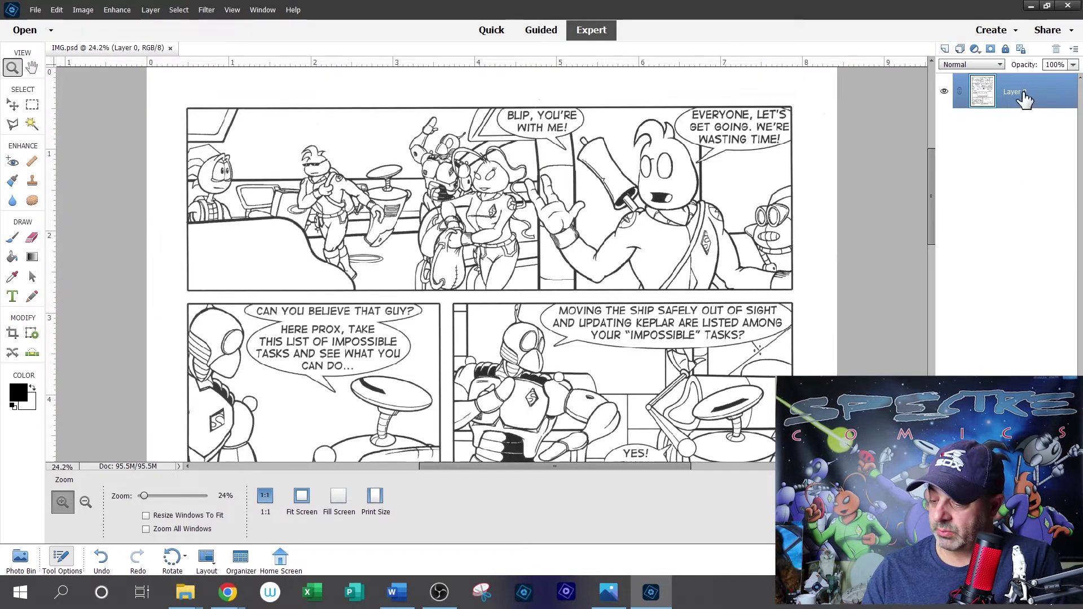
left_click(946, 49)
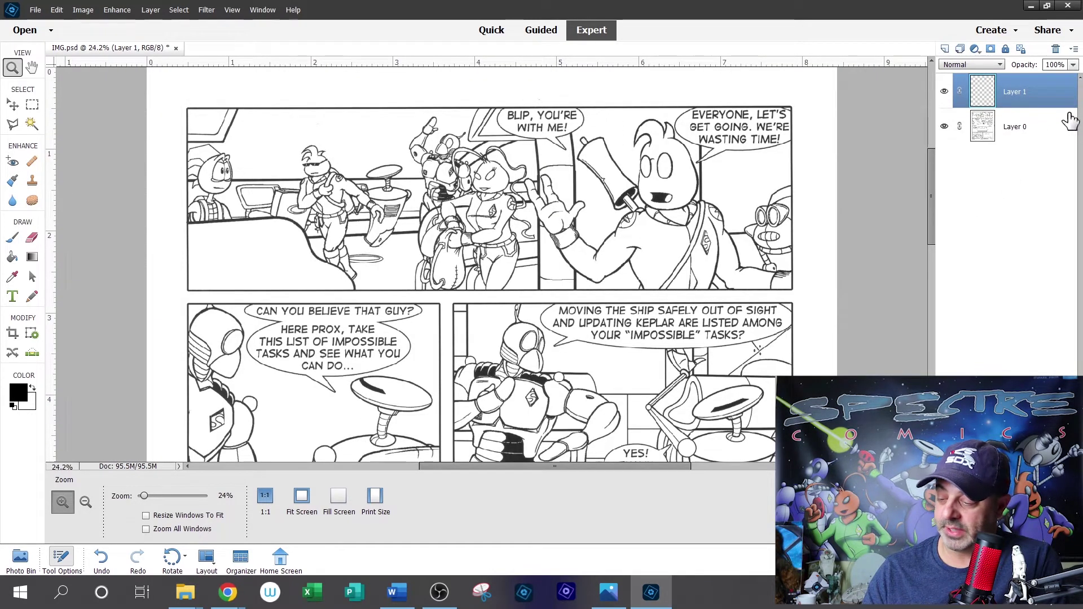
left_click_drag(1033, 125, 1035, 108)
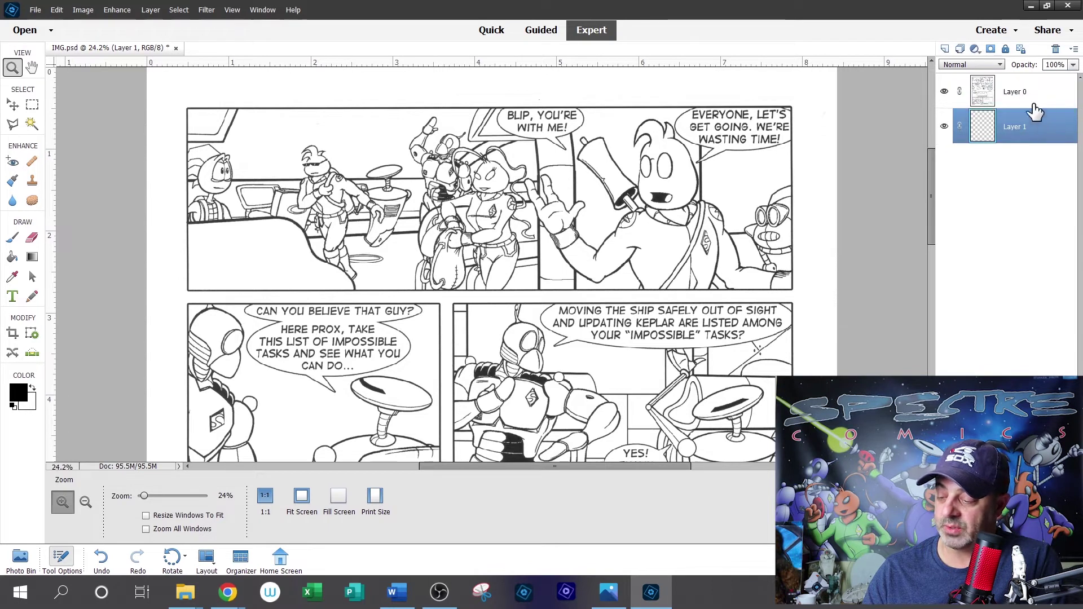
left_click(1036, 93)
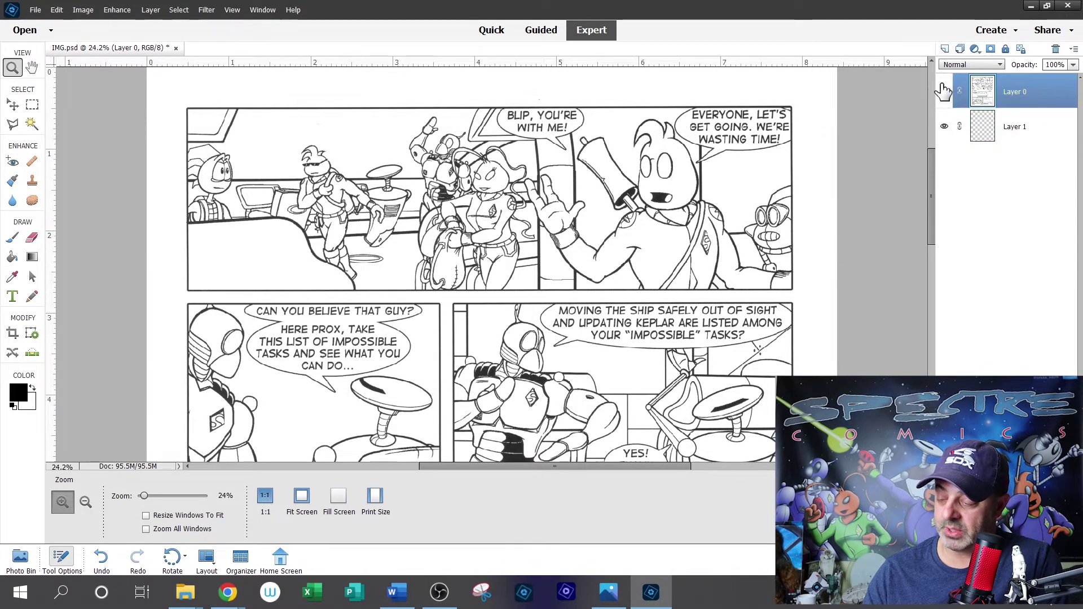
left_click(1030, 131)
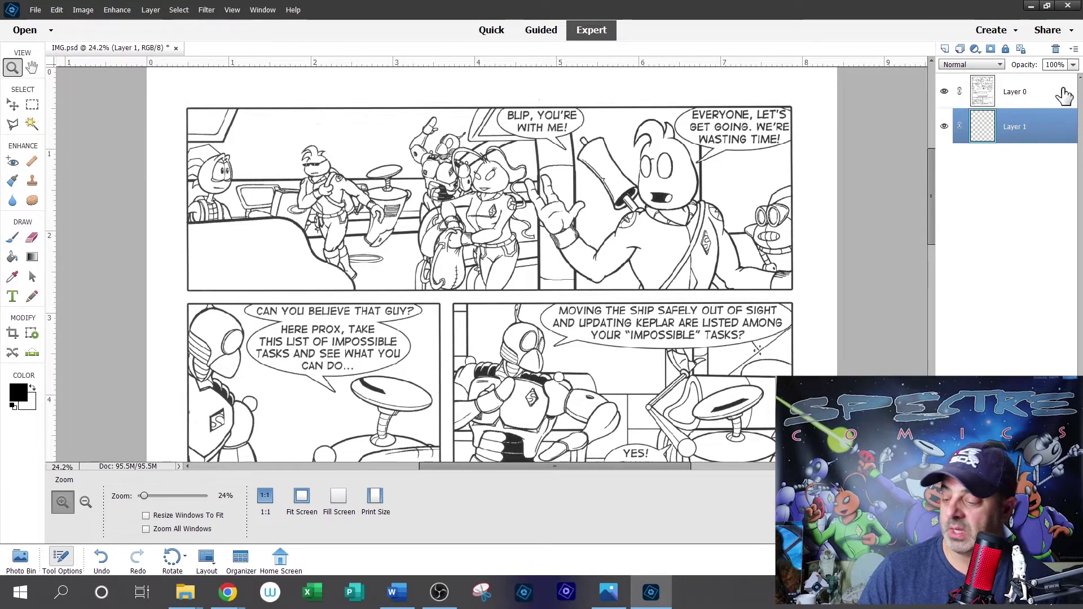
left_click(1048, 96)
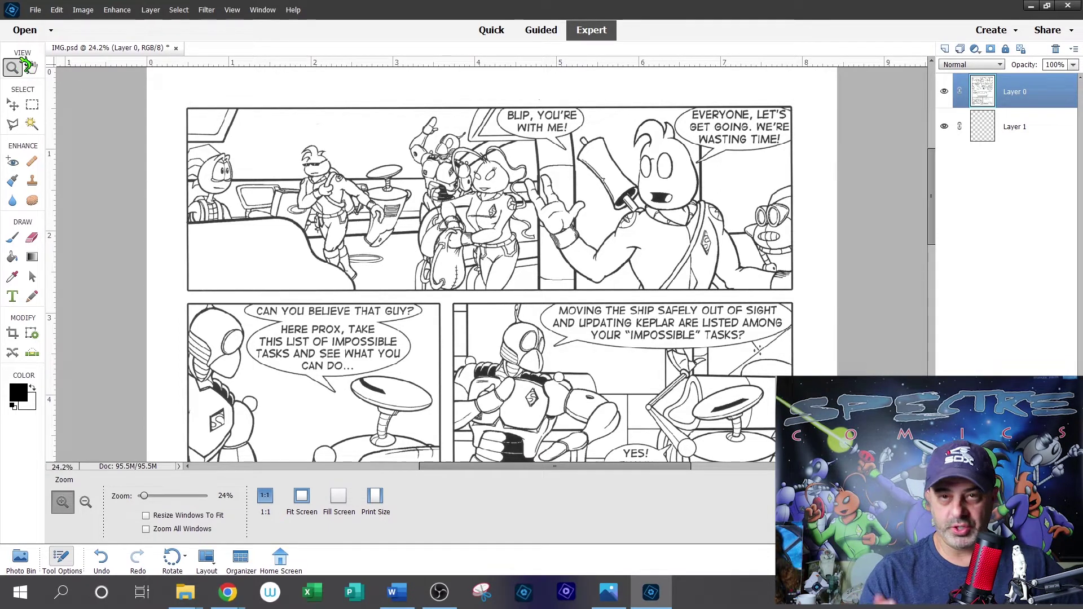
left_click(33, 124)
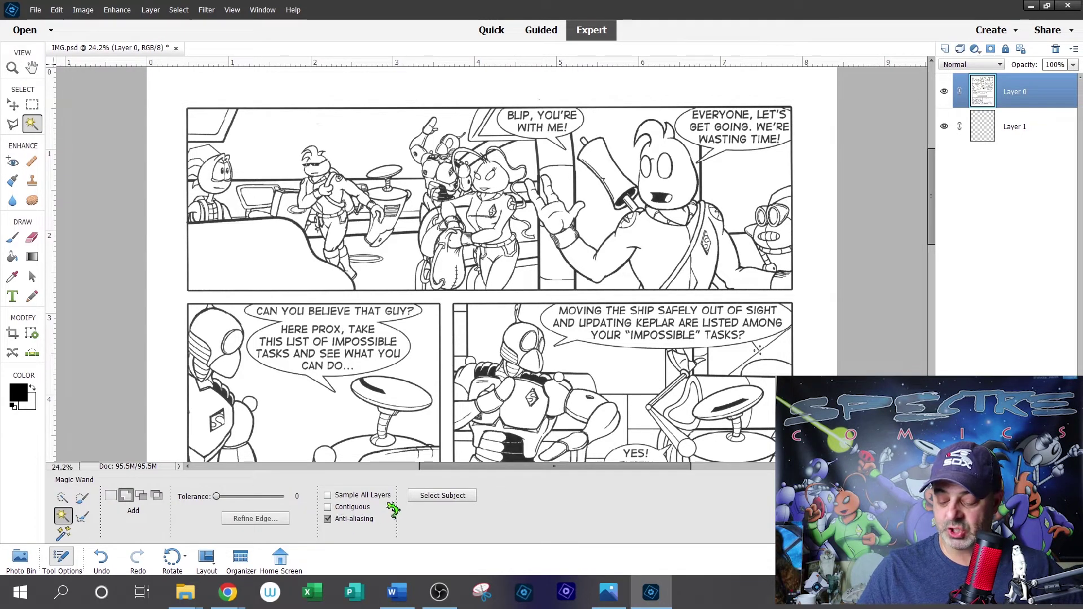
Magic-wand select all the white paper on Layer 0 and delete it, then fit the page on screen.
left_click(362, 129)
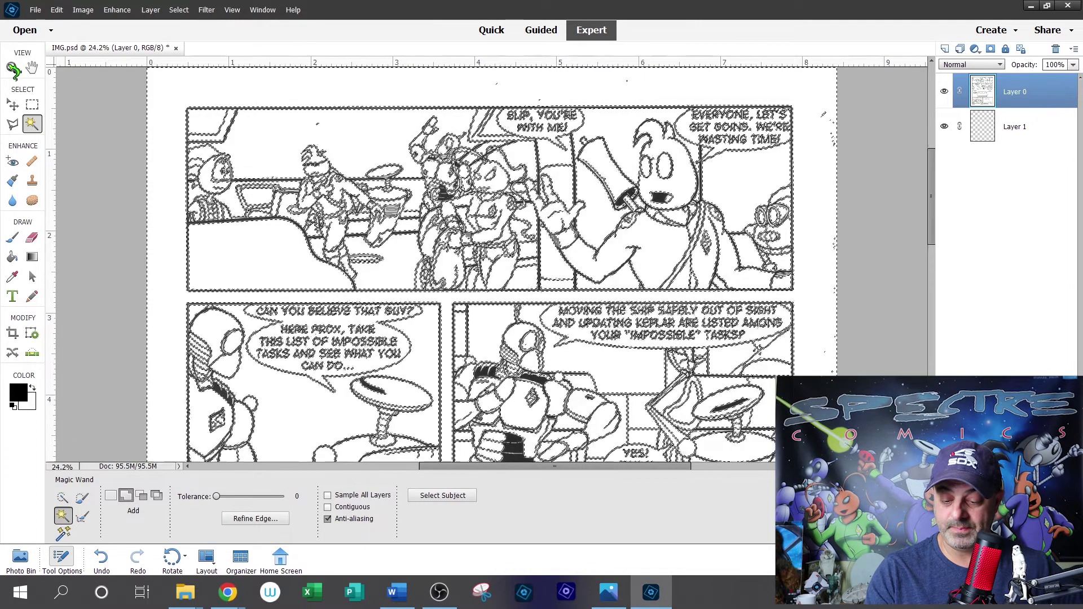
key("z")
left_click(318, 178)
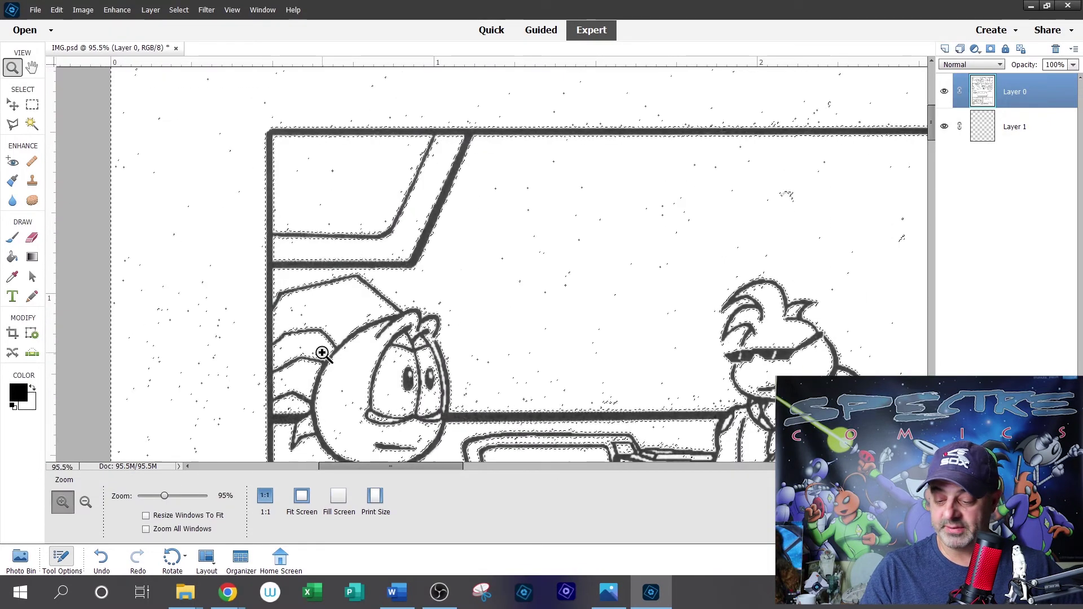
key("Delete")
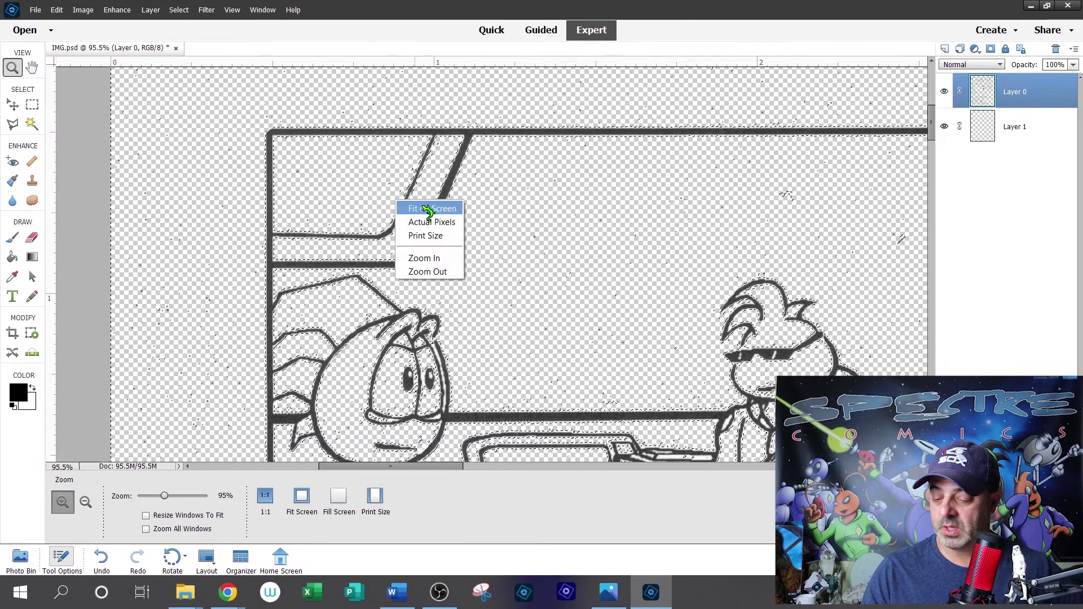
left_click(428, 209)
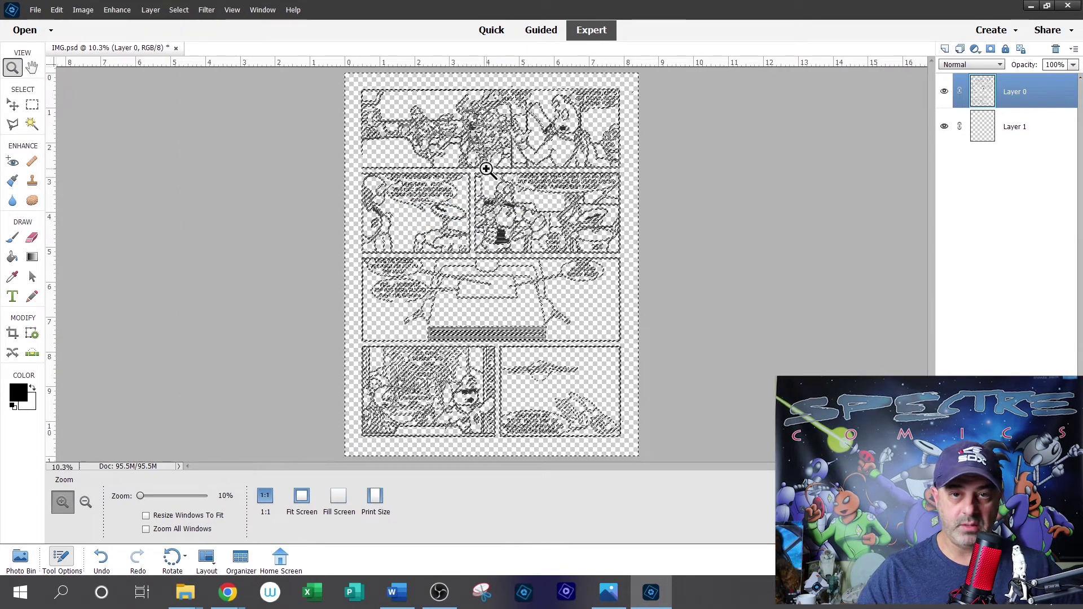
left_click(33, 105)
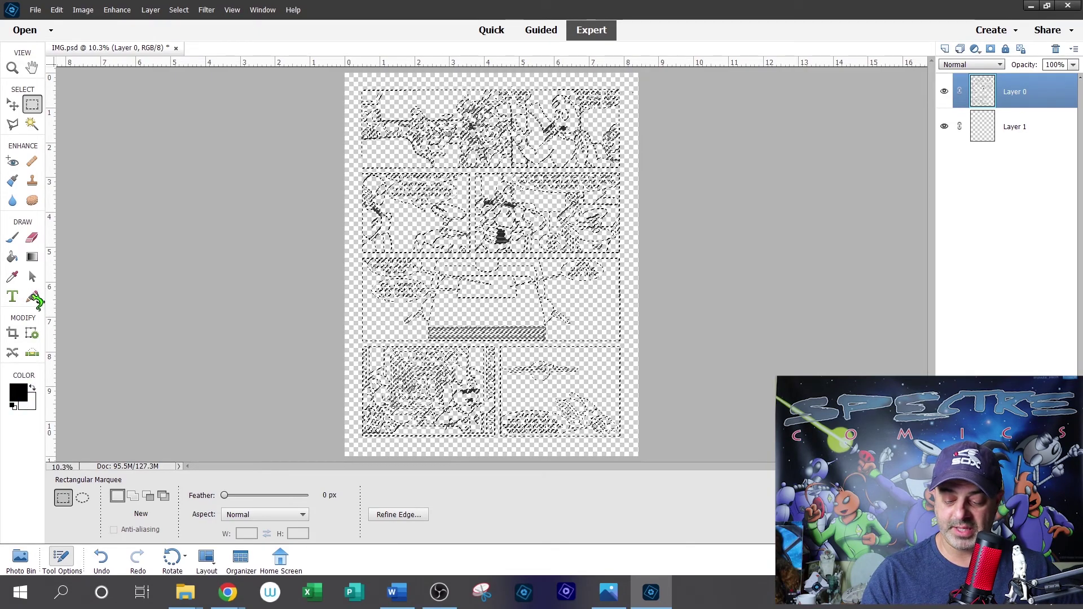
Zoom in on the top-left panel and deselect the selection around the line art.
left_click(32, 296)
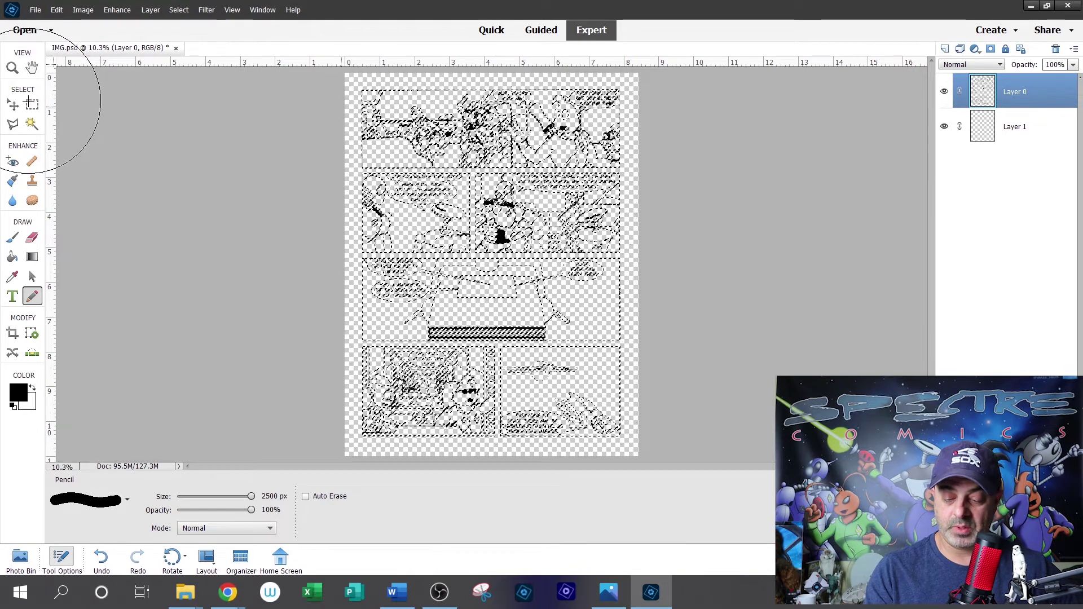
key("z")
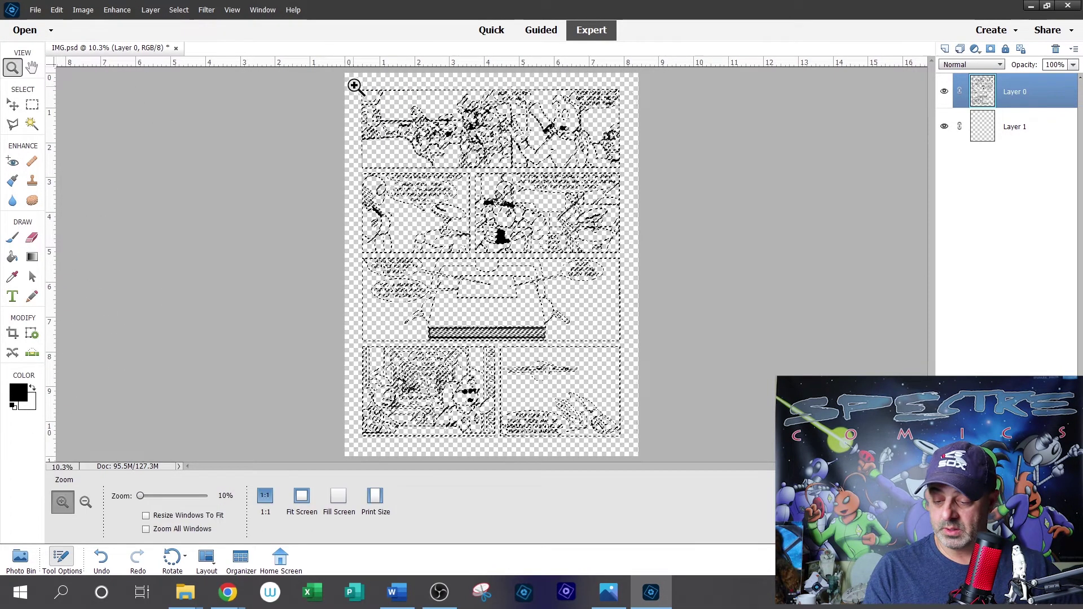
mouse_move(356, 86)
left_mouse_down()
mouse_move(485, 148)
mouse_move(436, 136)
left_mouse_up()
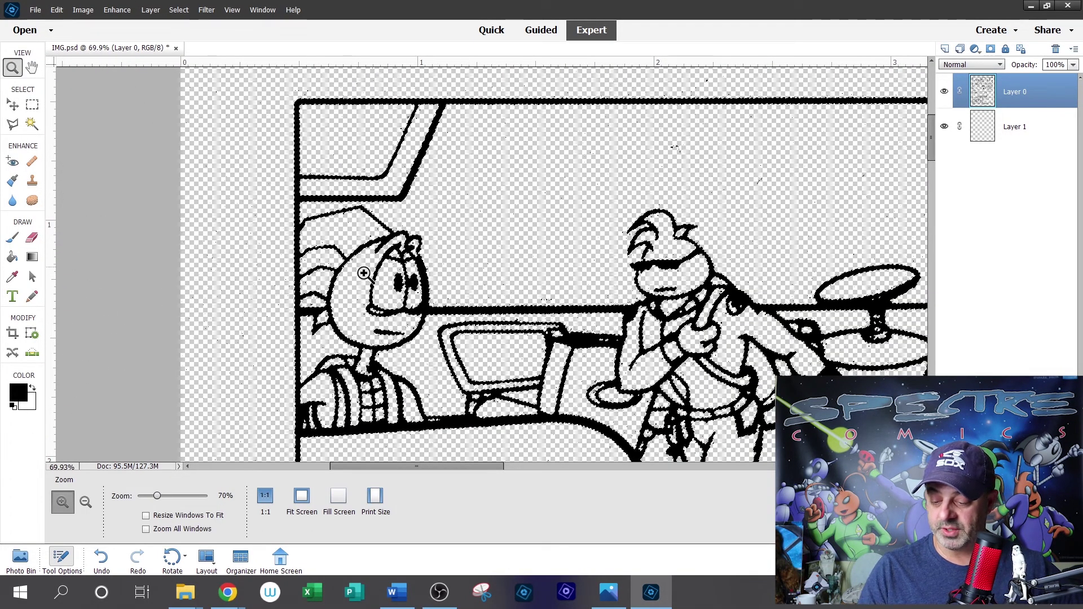
left_click(32, 105)
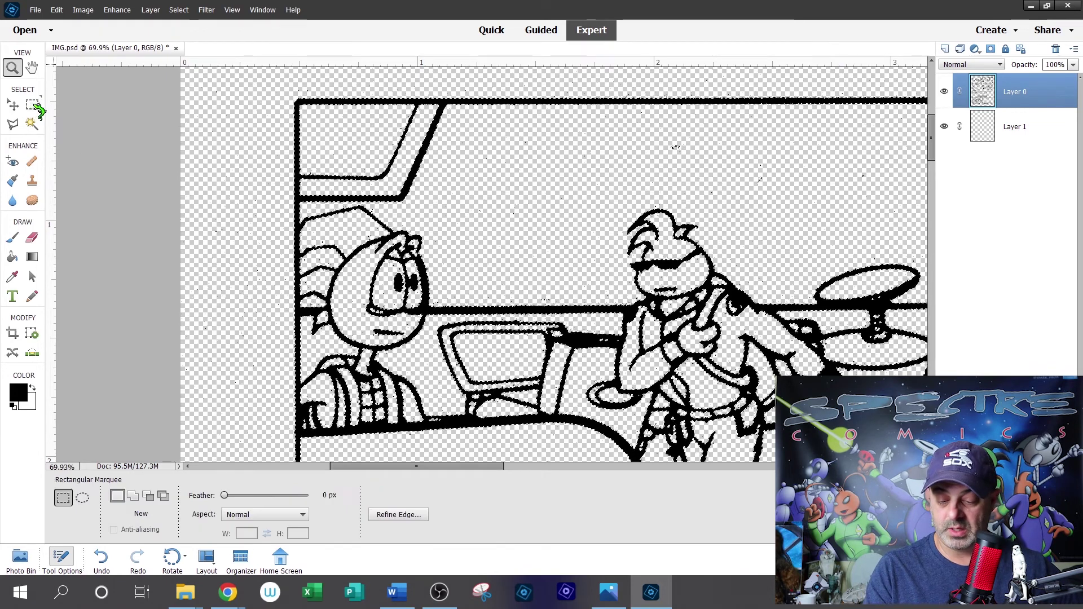
right_click(477, 165)
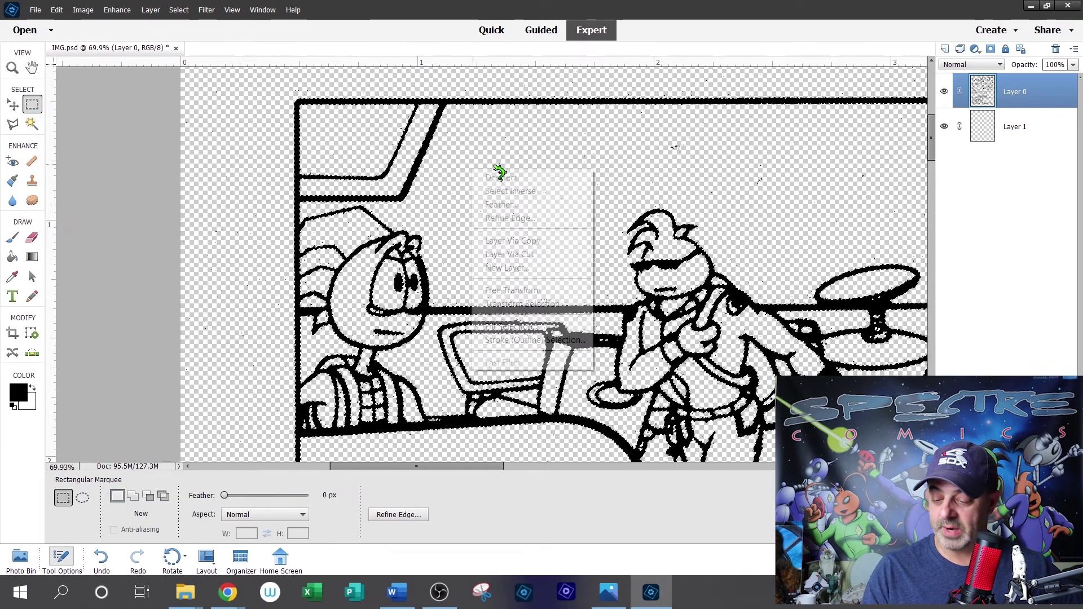
left_click(533, 175)
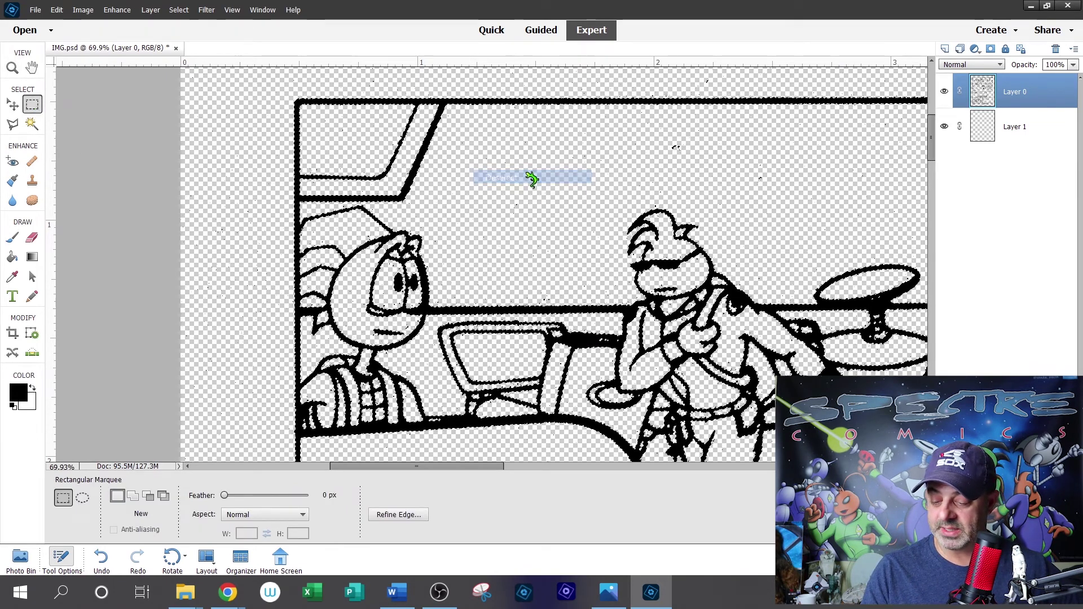
Fit the whole page on screen, then select Layer 1 and begin renaming it.
left_click(12, 67)
right_click(516, 243)
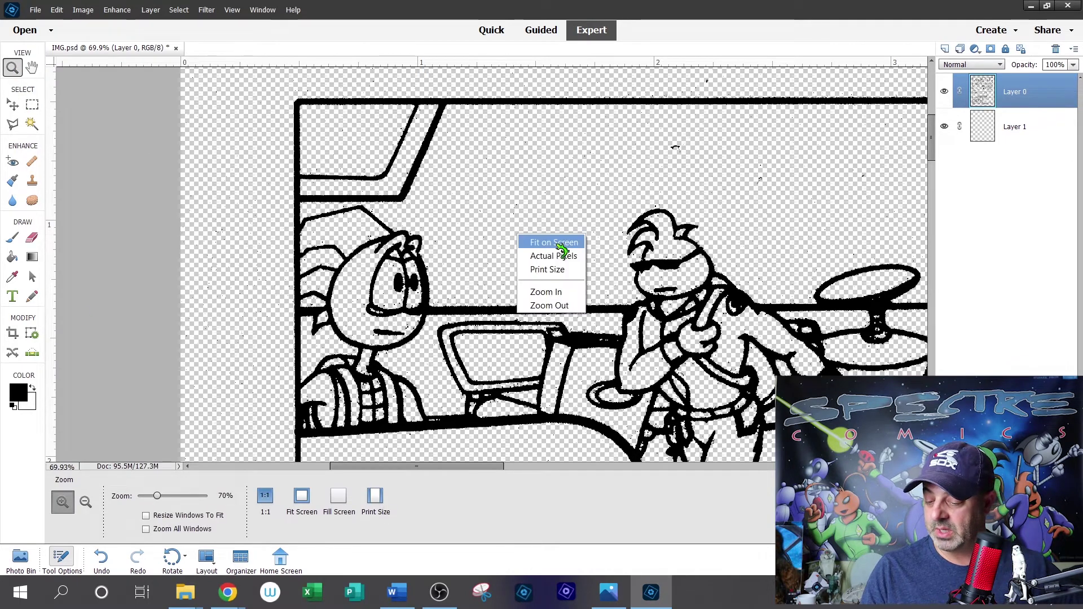
left_click(583, 246)
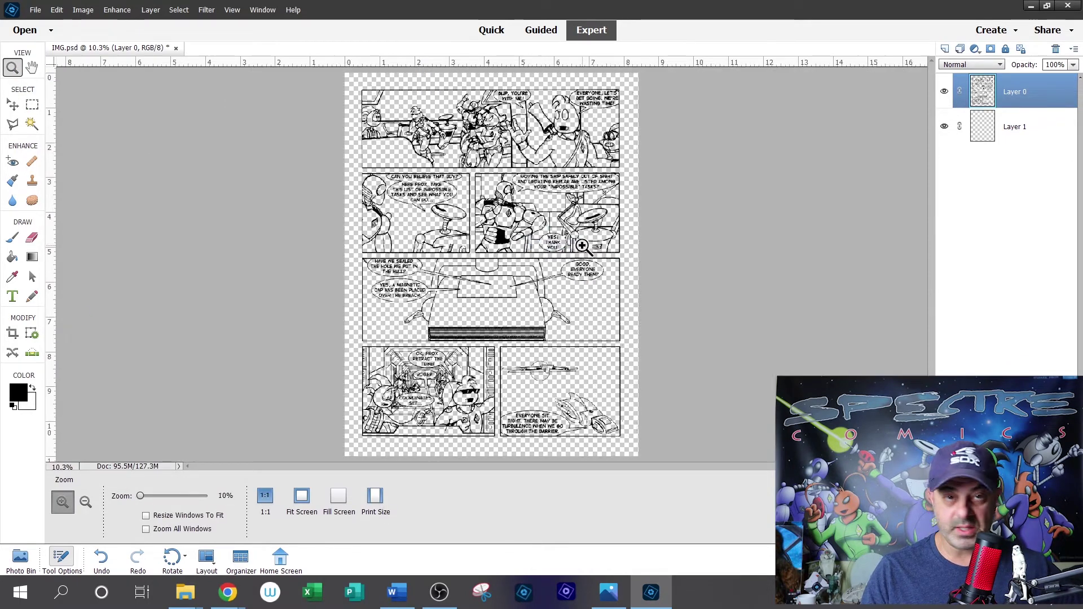
left_click(1033, 125)
left_click(32, 104)
right_click(489, 182)
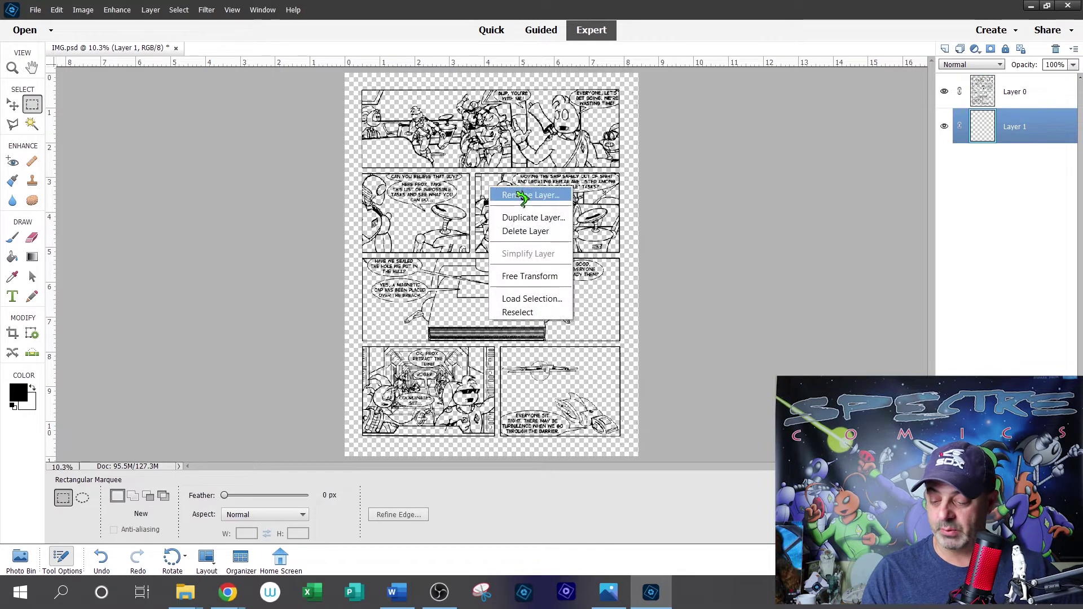
left_click(522, 191)
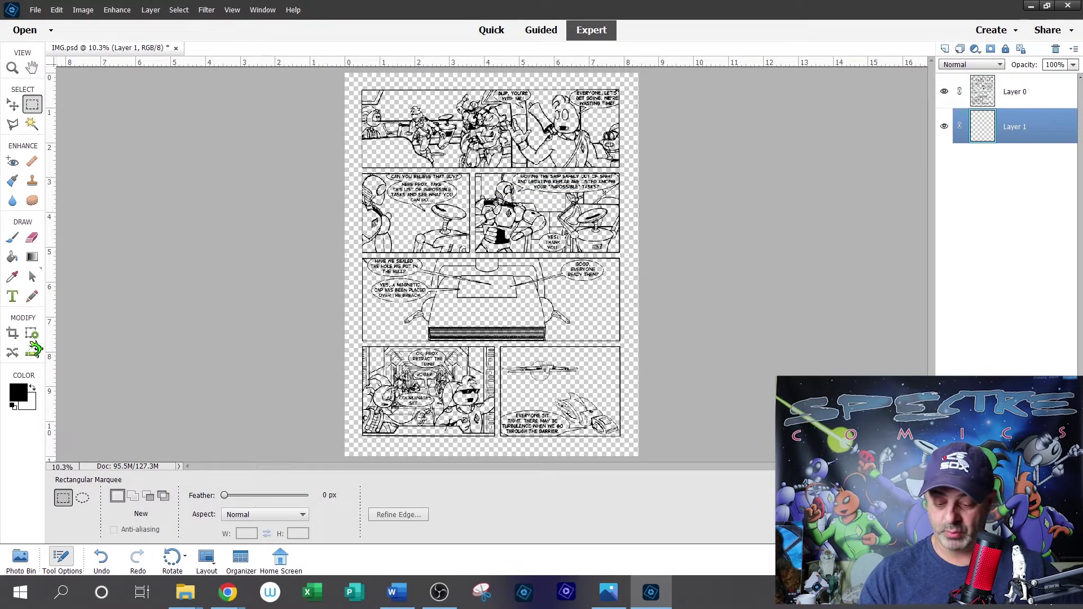
Paint-bucket fill Layer 1 with white and toggle layer visibility to check the background.
left_click(32, 389)
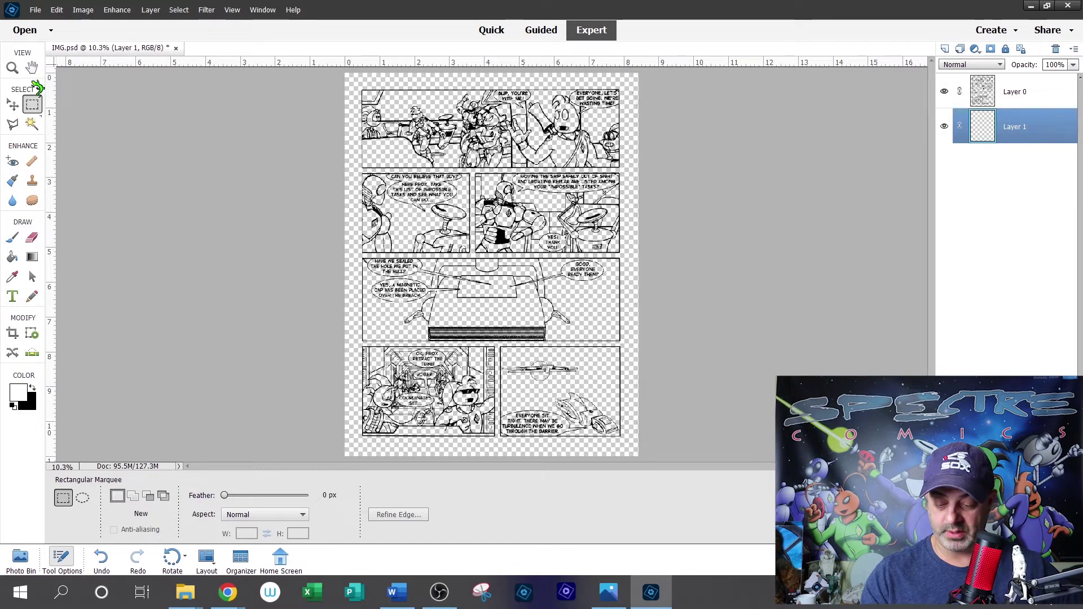
left_click(12, 257)
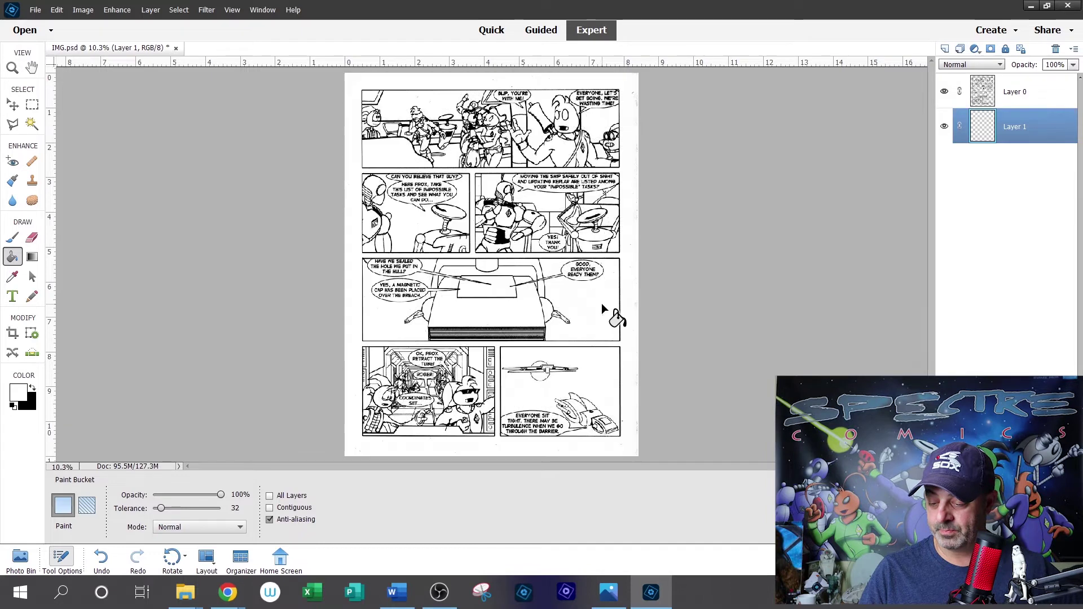
left_click(12, 68)
left_click_drag(363, 85, 435, 174)
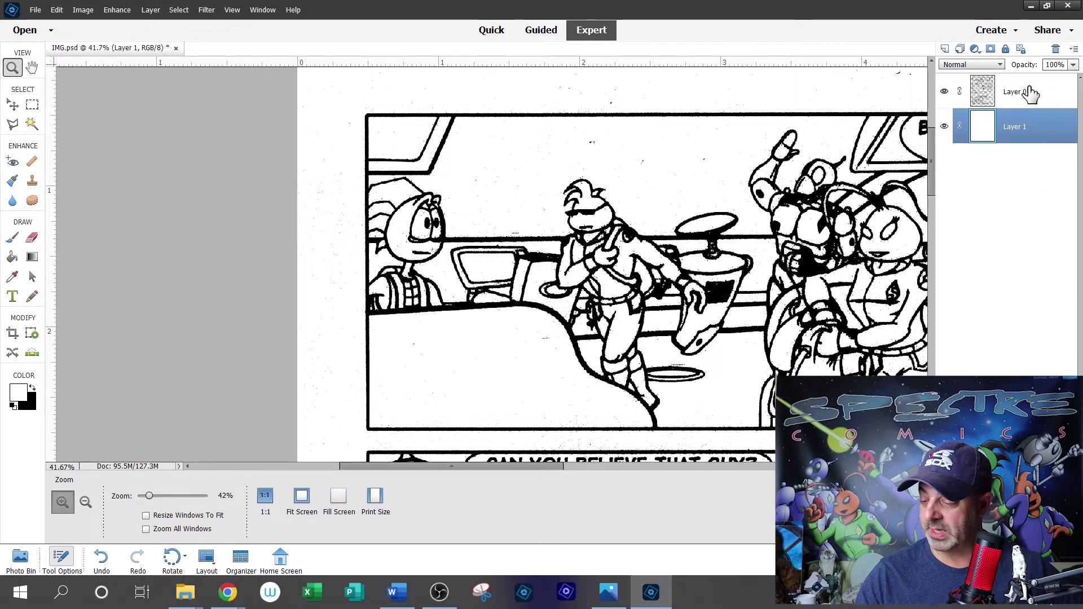
left_click(1005, 95)
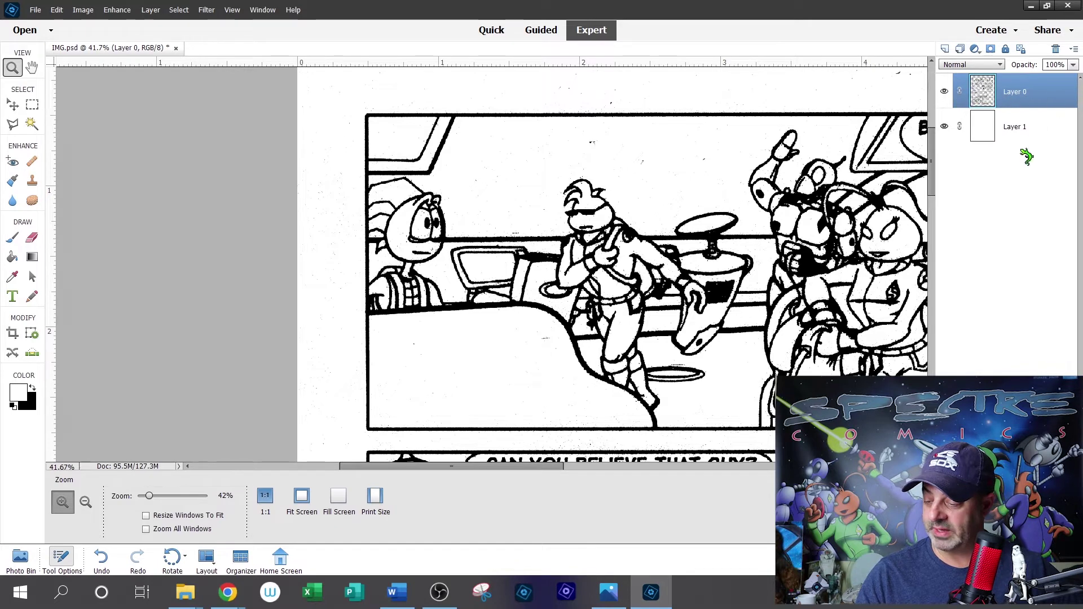
left_click(946, 91)
left_click(946, 91)
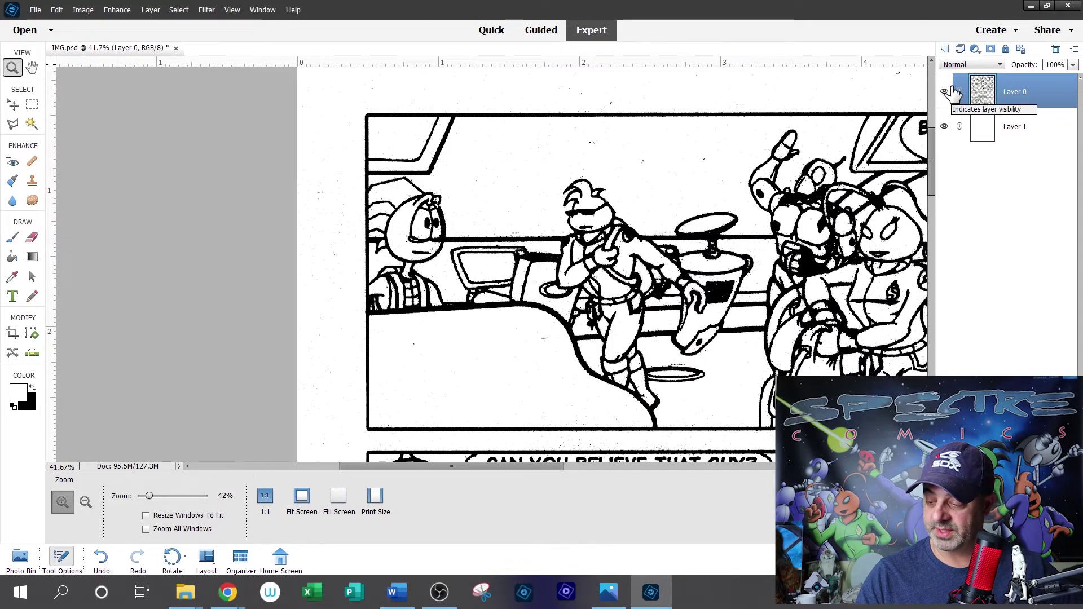
left_click(946, 126)
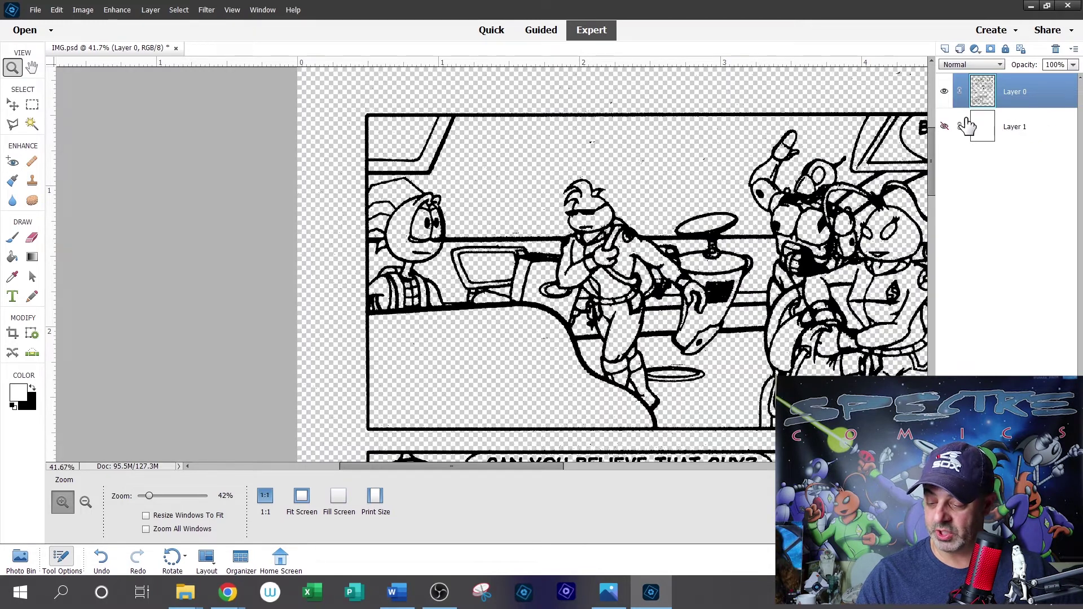
left_click(945, 127)
left_click(1039, 130)
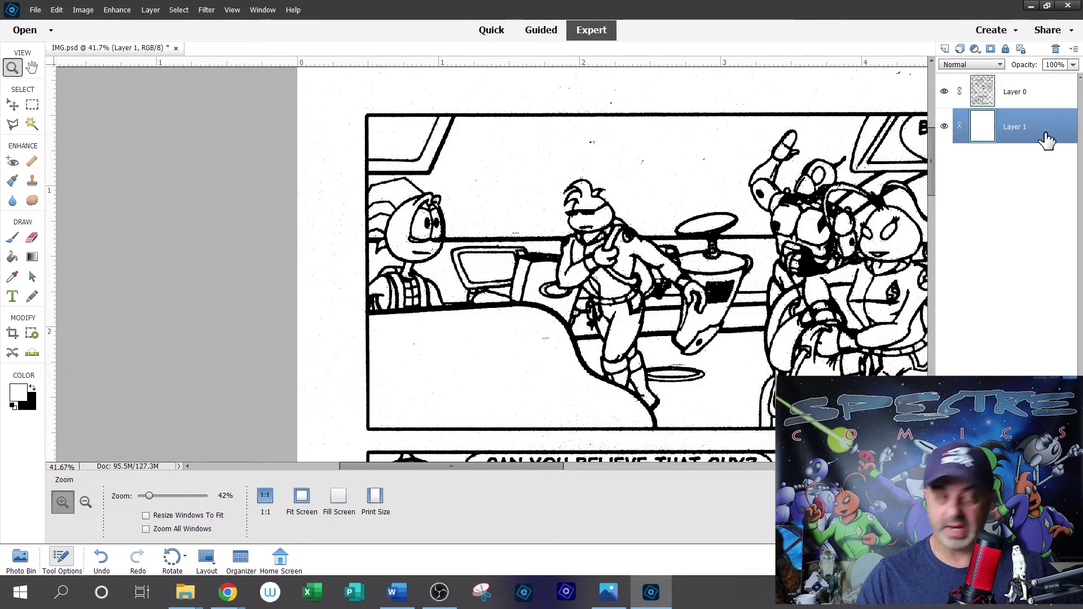
Add an empty Layer 2 above Layer 1 and reset the painting colour to black.
left_click(946, 50)
left_click(1031, 164)
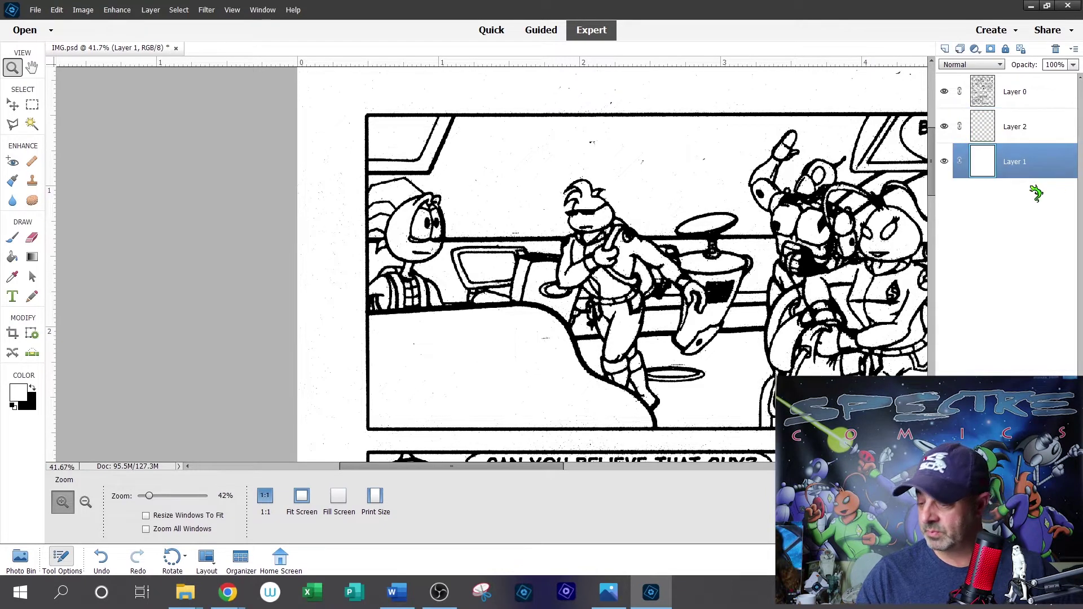
left_click(1039, 130)
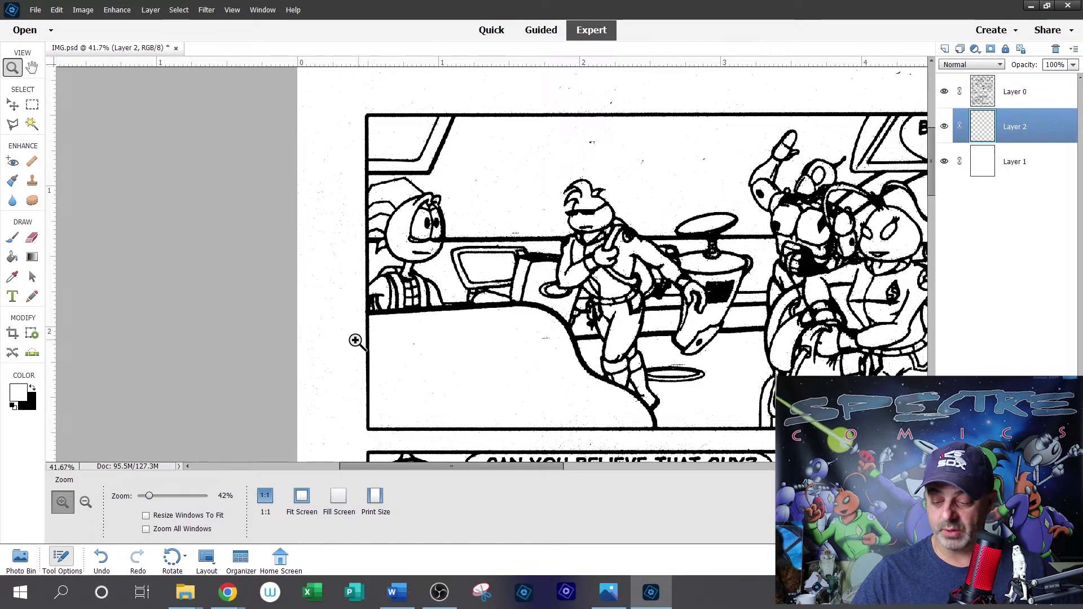
left_click(34, 390)
left_click(13, 68)
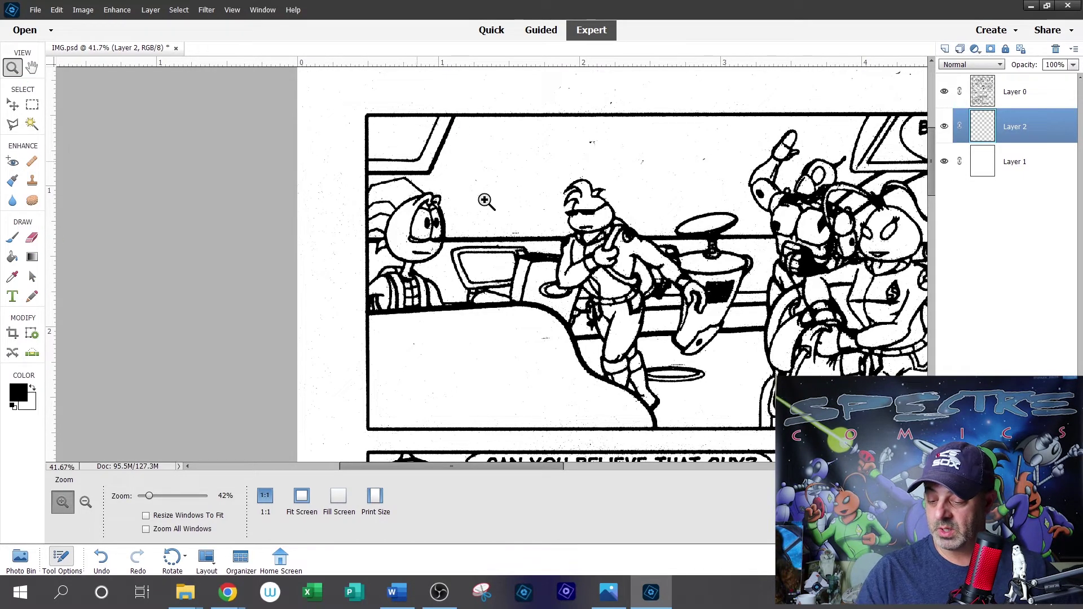
Set a 38 px eraser, activate Layer 0, and magnify the first panel's top-left corner.
left_click(823, 254)
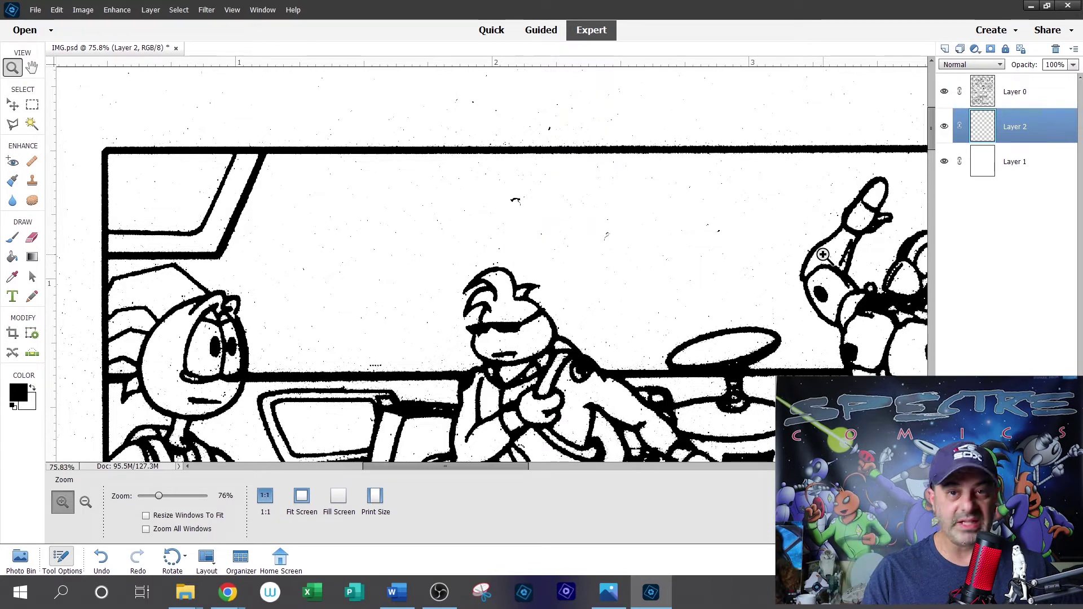
left_click(33, 237)
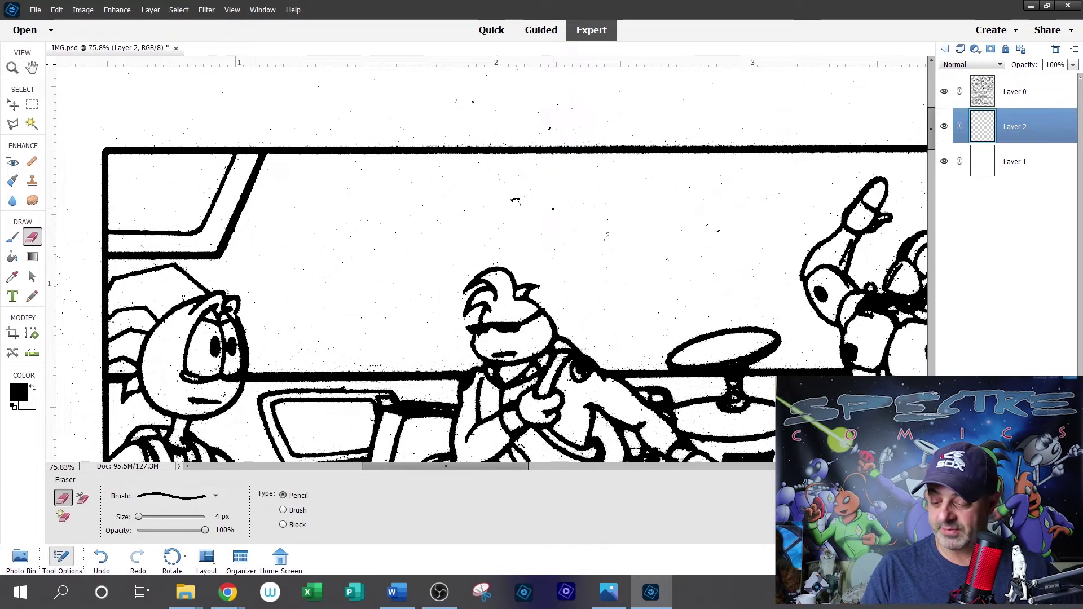
key("bracketright")
key("bracketright")
key("bracketright")
key("bracketright")
key("bracketright")
key("bracketright")
key("bracketright")
key("bracketright")
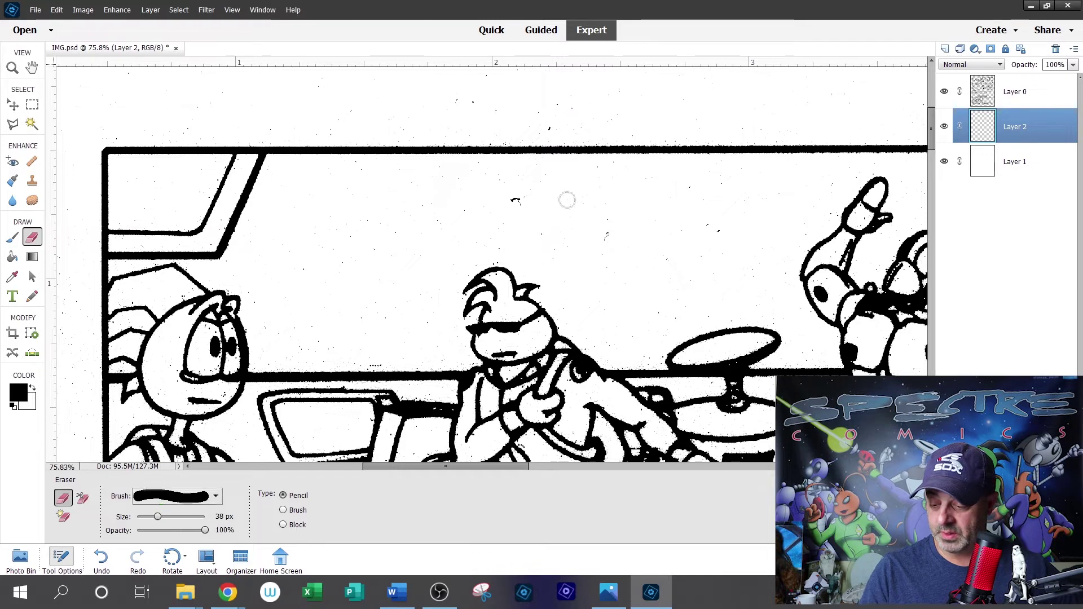
left_click(1043, 93)
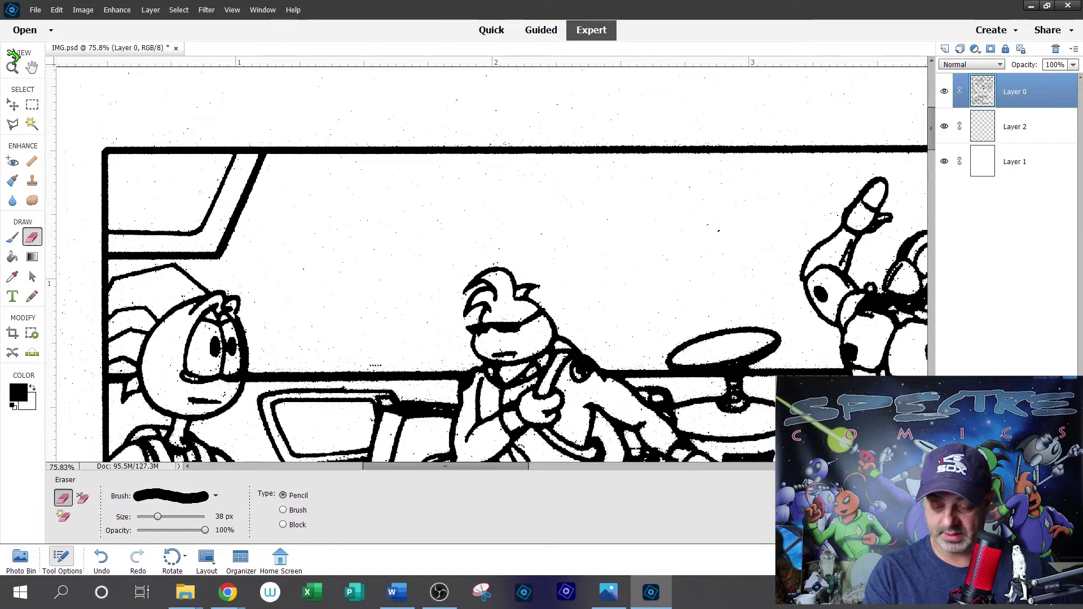
left_click(12, 67)
left_click_drag(97, 126, 461, 243)
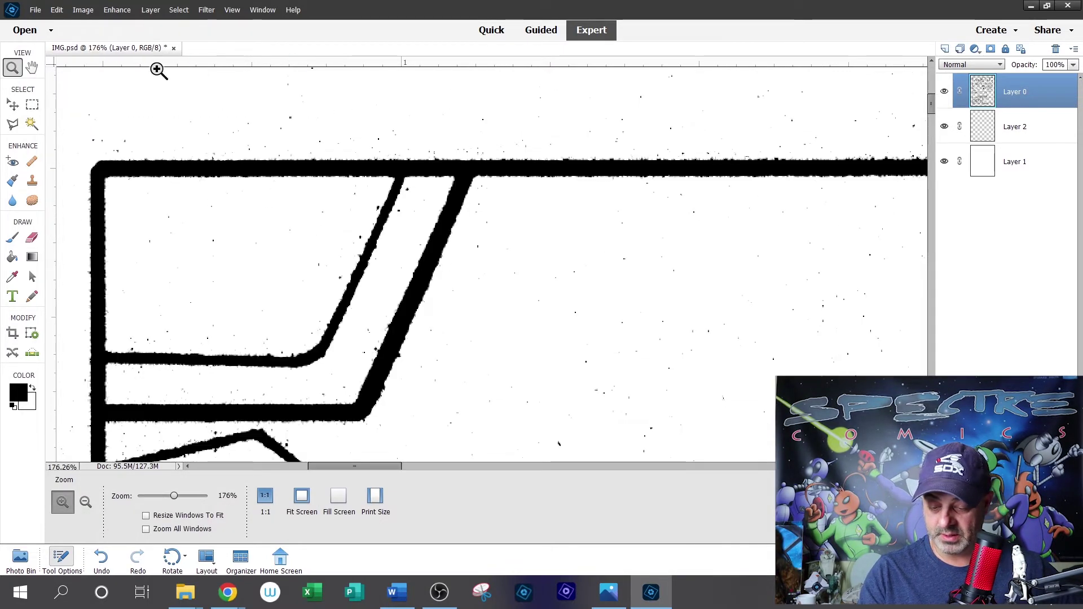
Select the speckled margin above the panel border, delete the specks, and deselect.
left_click(35, 105)
left_click_drag(76, 69, 836, 159)
key("Delete")
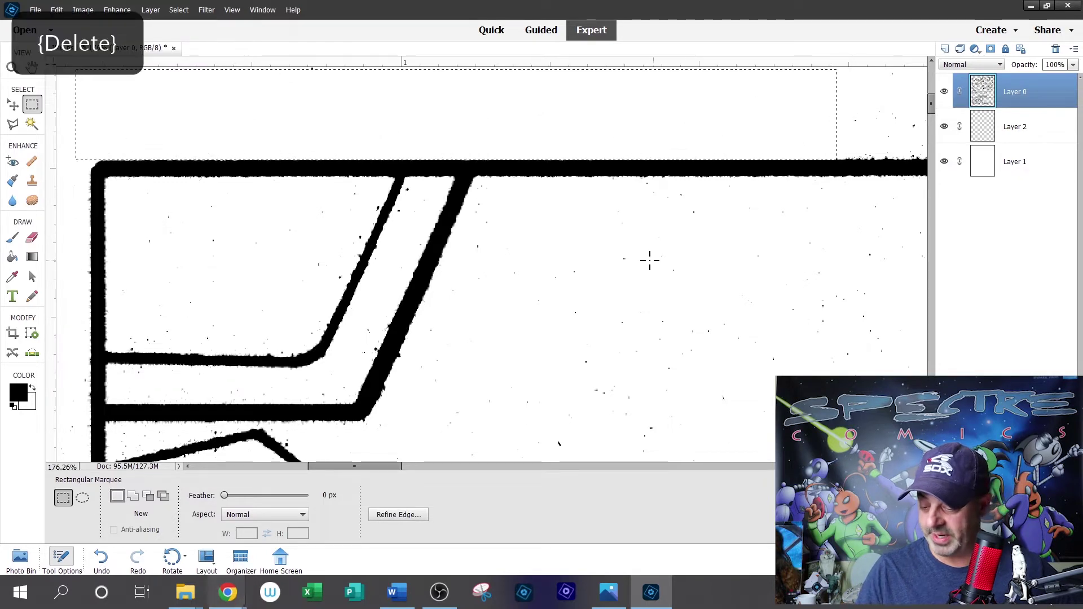
right_click(646, 265)
left_click(693, 273)
Fit the page, zoom onto the right-hand character's head to check it, then fit the page again.
left_click(13, 67)
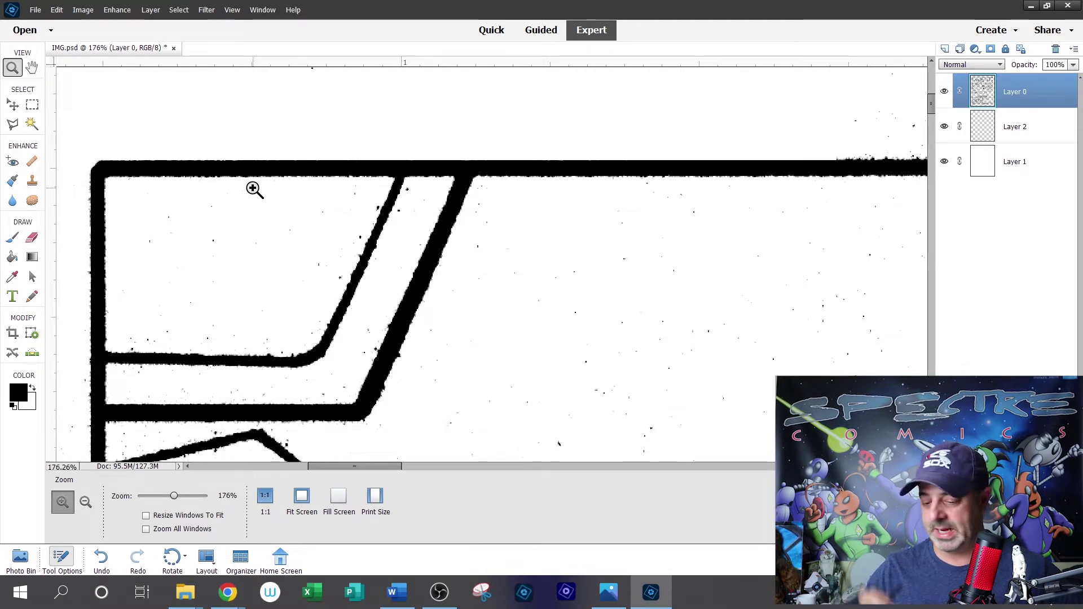
right_click(273, 204)
left_click(307, 213)
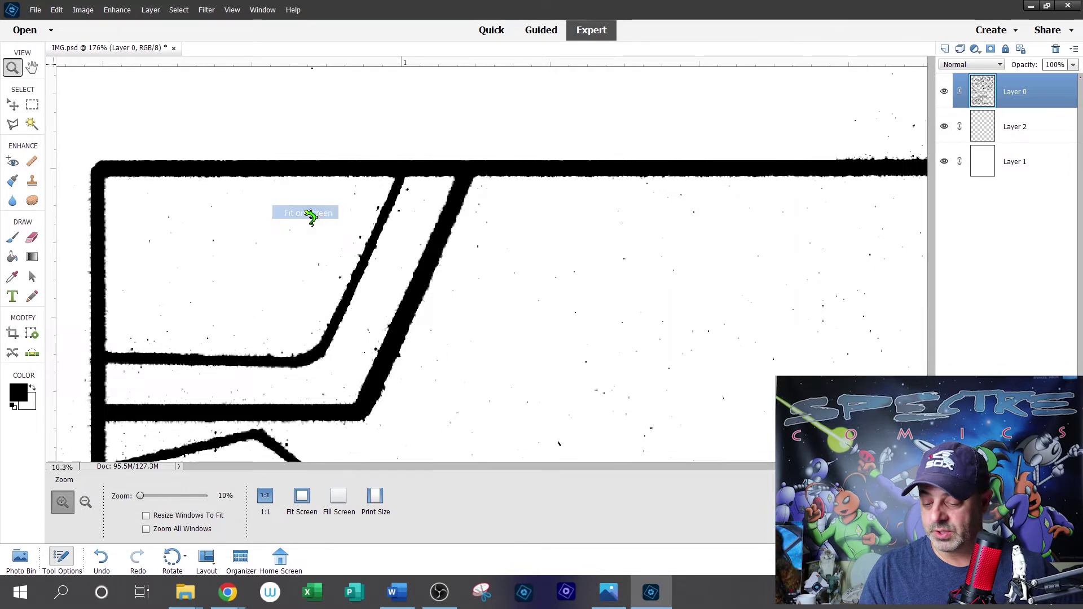
left_click(633, 165)
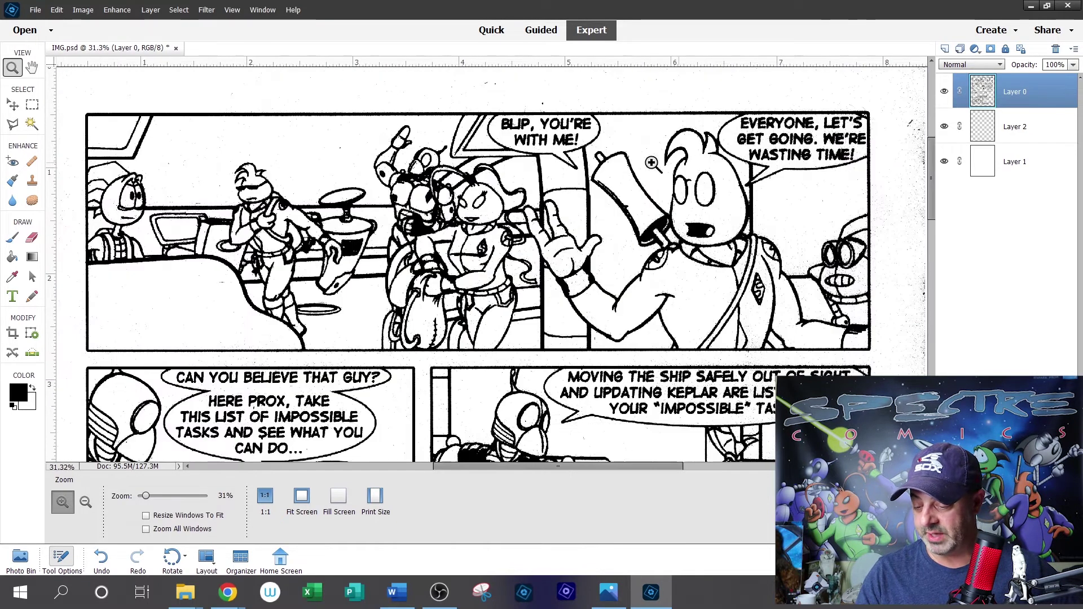
left_click(670, 180)
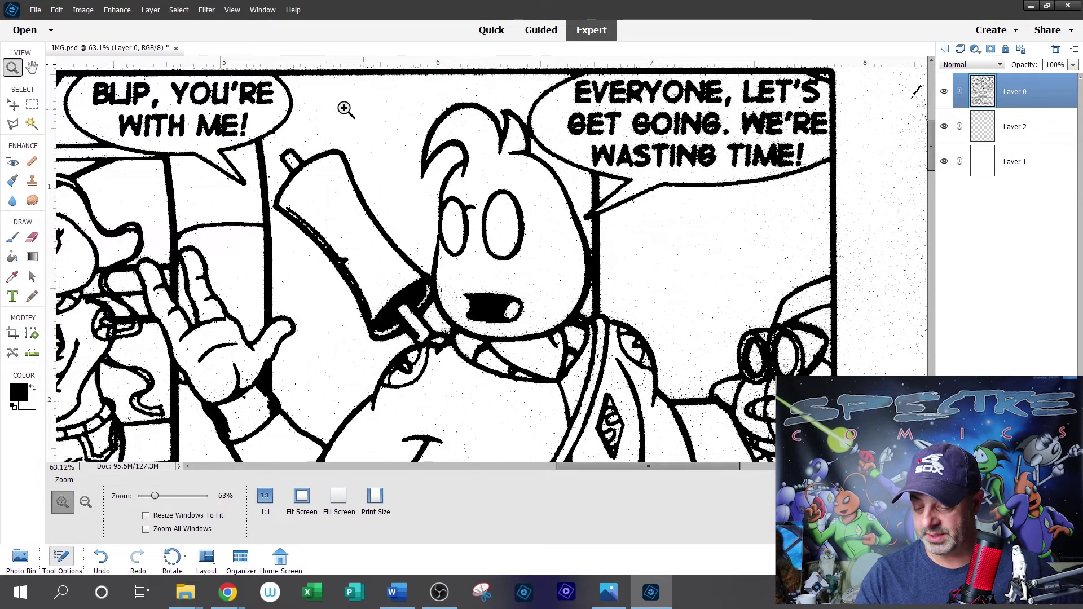
left_click(396, 108)
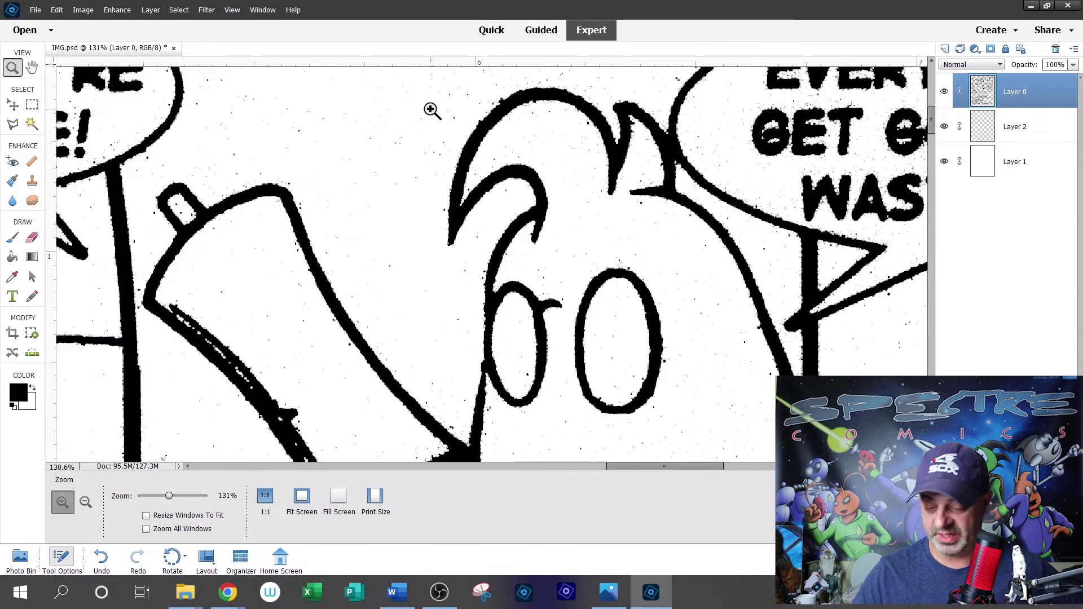
key("ctrl+0")
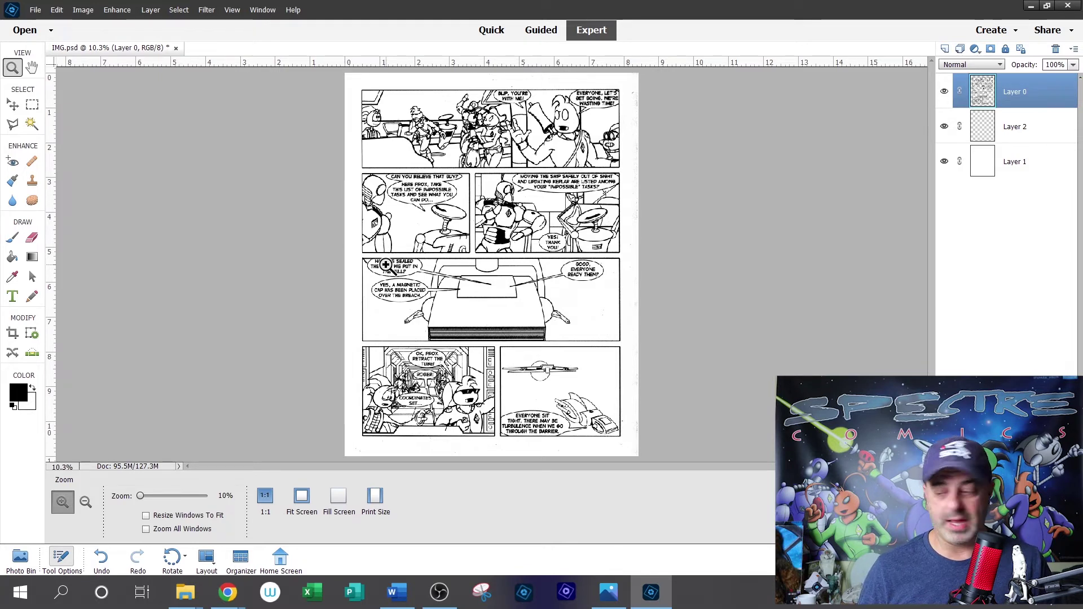
With the whole page in view, select Layer 1 in the Layers panel.
left_click(1033, 163)
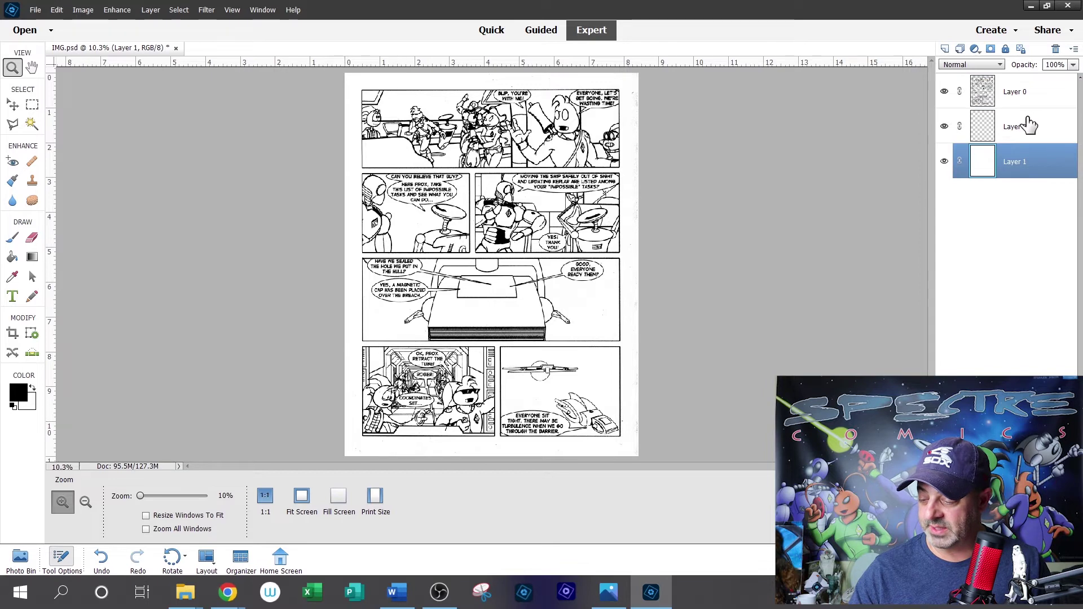
On Layer 2, scribble paint over the character's hair with a 57 px Pencil and set opacity to 56%.
left_click(1032, 125)
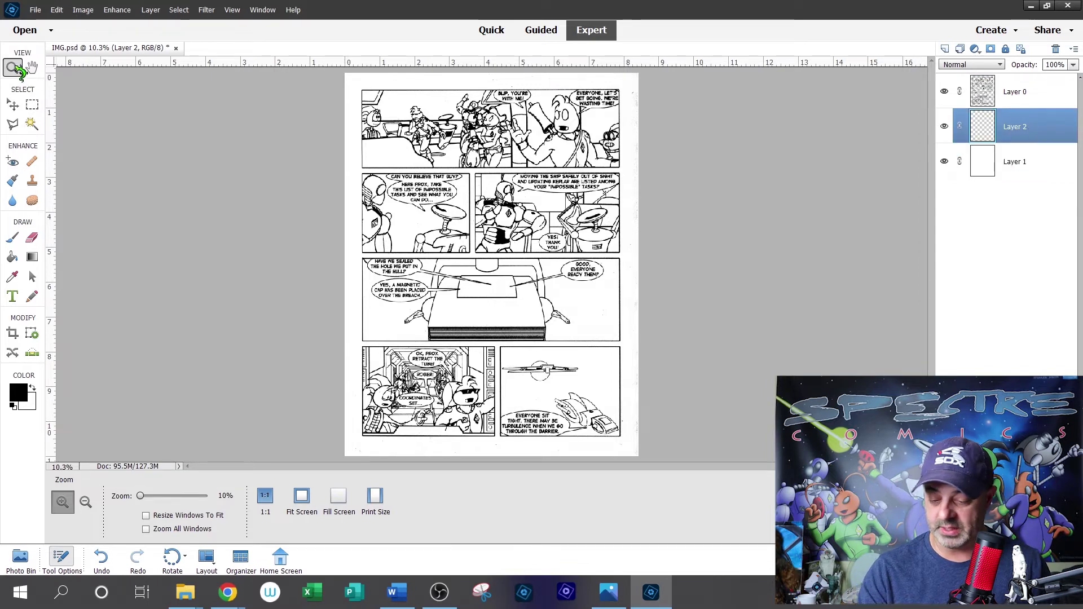
left_click_drag(345, 80, 636, 118)
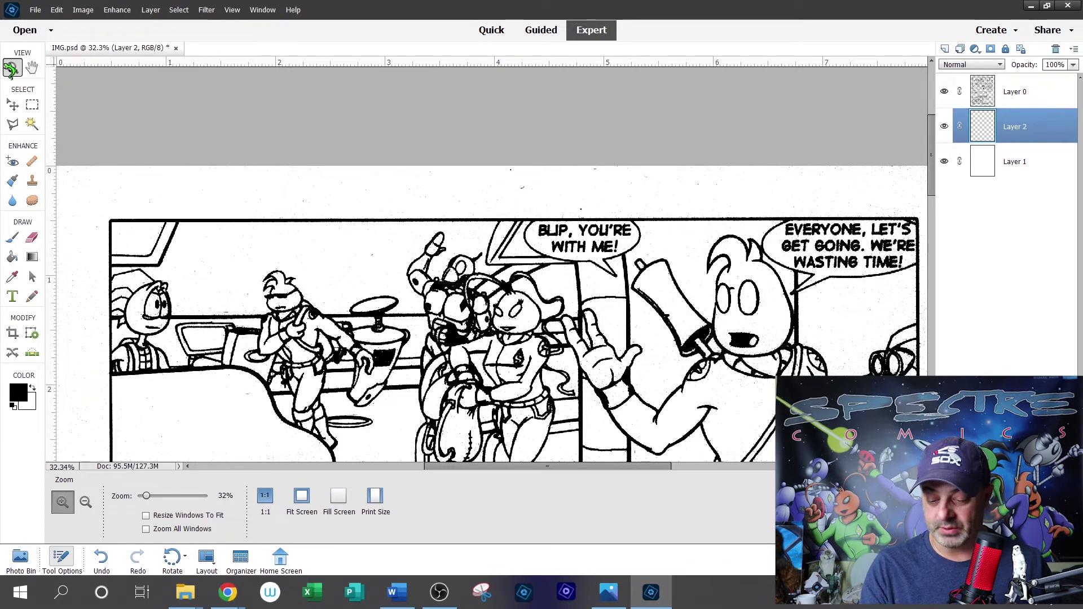
left_click(174, 273)
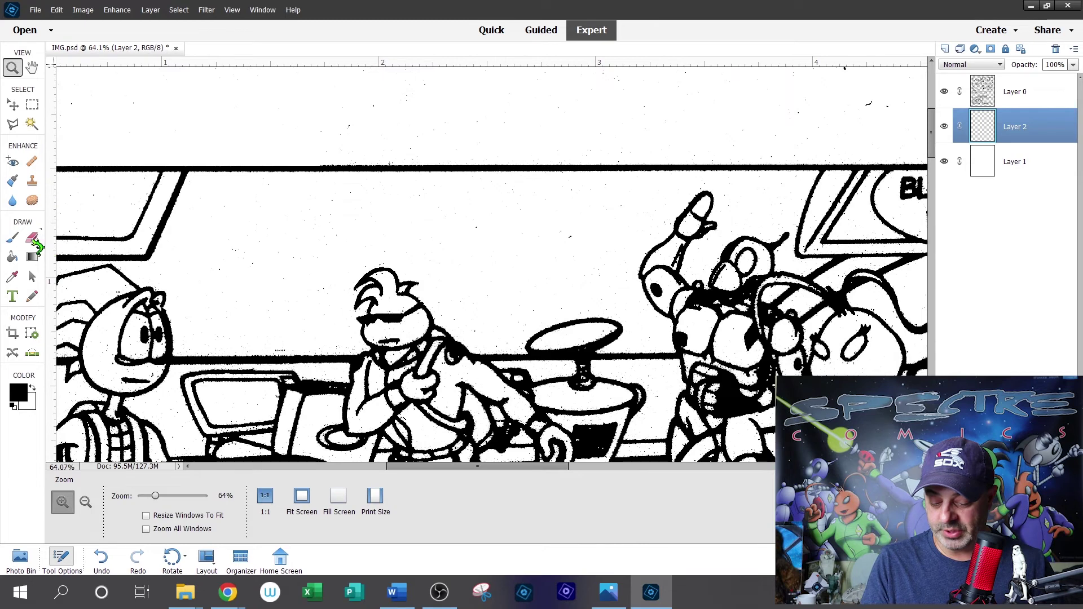
left_click(33, 296)
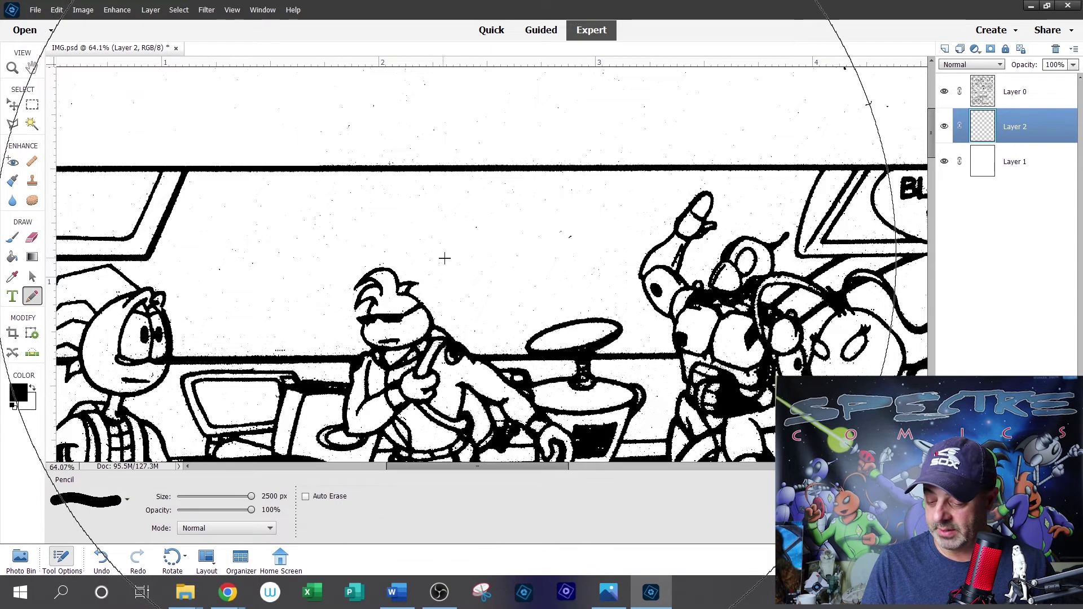
key("bracketleft")
key("bracketleft")
key("bracketleft")
key("bracketleft")
key("bracketleft")
mouse_move(485, 195)
left_mouse_down()
mouse_move(451, 237)
mouse_move(458, 278)
mouse_move(398, 325)
mouse_move(400, 241)
left_mouse_up()
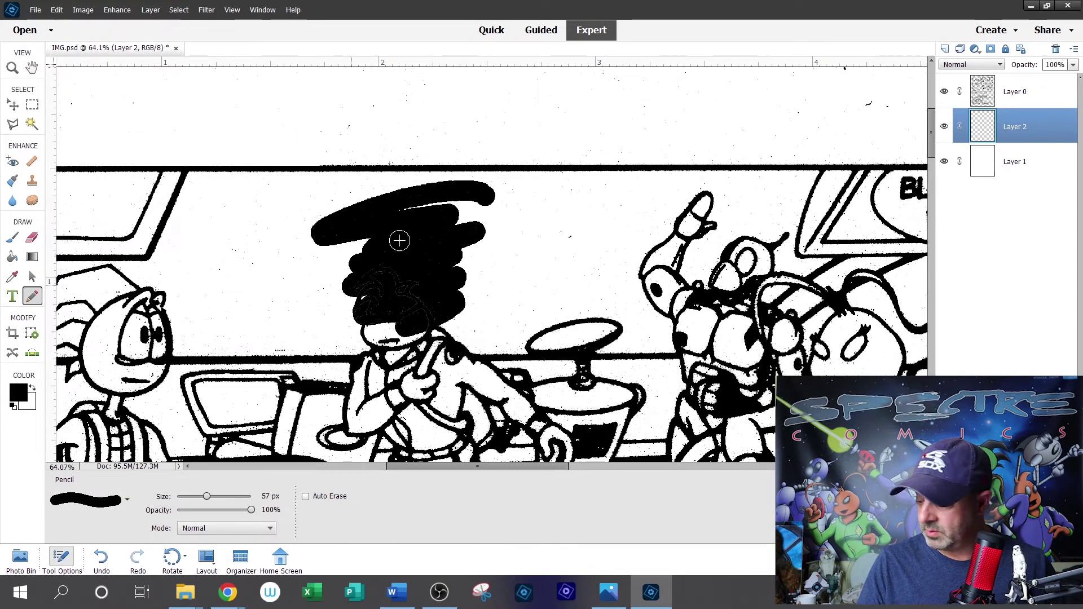
left_click(1074, 65)
left_click_drag(1072, 78, 1053, 79)
Erase the grey paint off the character's face and sunglasses.
left_click(12, 67)
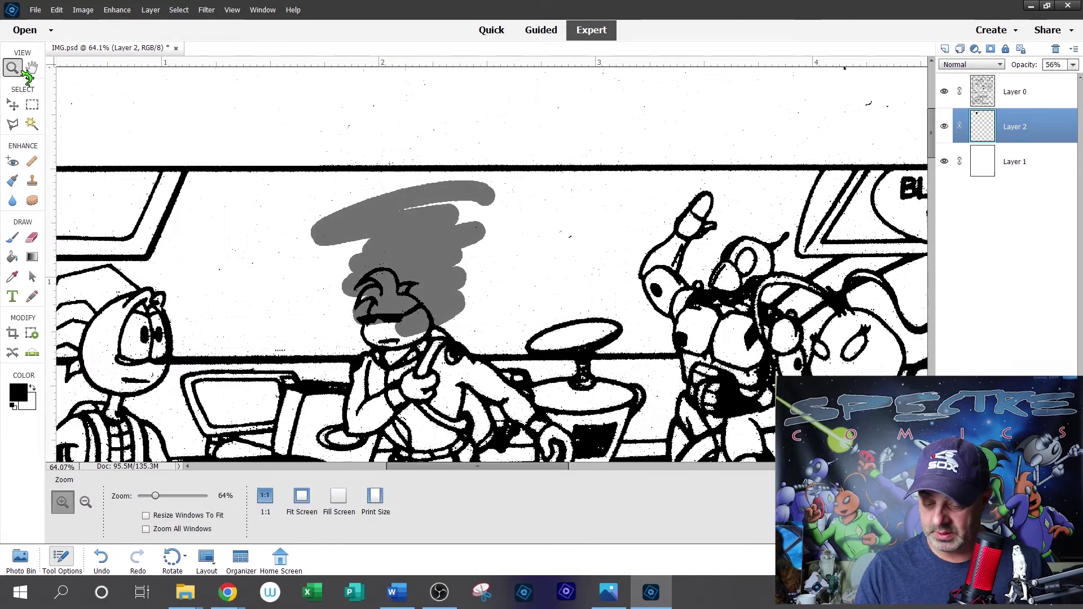
left_click_drag(337, 257, 488, 345)
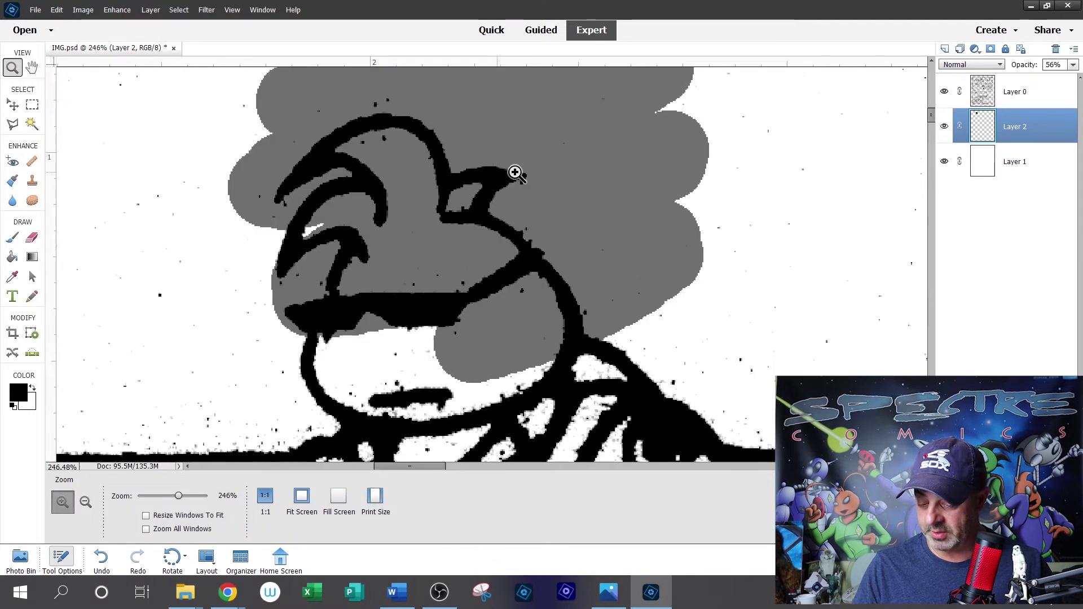
left_click(33, 237)
mouse_move(477, 273)
left_mouse_down()
mouse_move(499, 261)
mouse_move(473, 239)
mouse_move(416, 256)
mouse_move(356, 292)
mouse_move(336, 333)
mouse_move(497, 322)
mouse_move(510, 360)
mouse_move(513, 278)
mouse_move(530, 344)
mouse_move(389, 283)
mouse_move(398, 199)
left_mouse_up()
Fit the page on screen and zoom in on the grey-haired character to review.
left_click(12, 67)
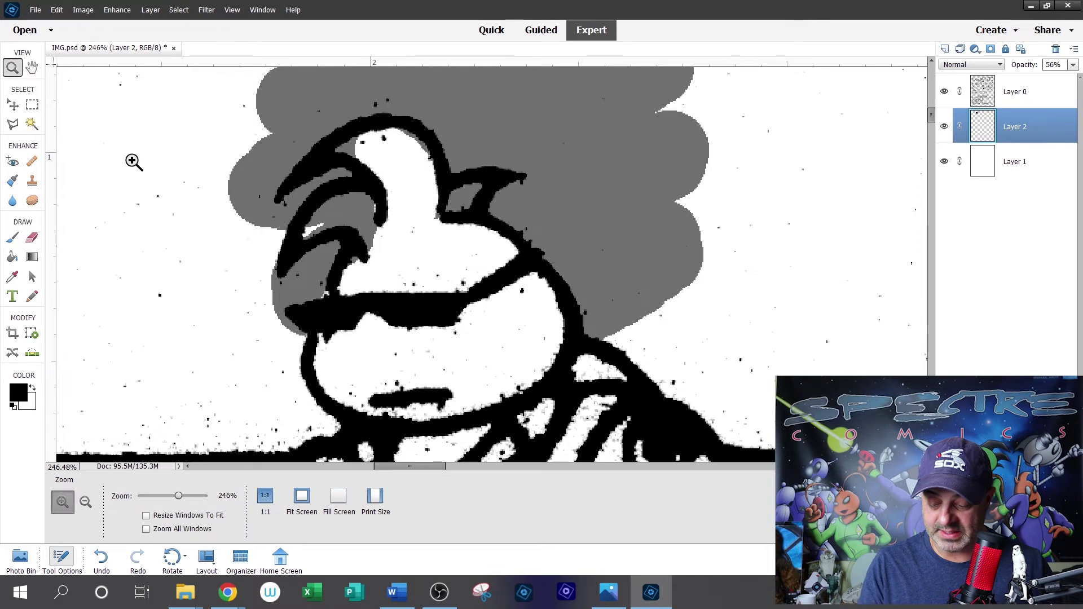
right_click(270, 314)
left_click(295, 320)
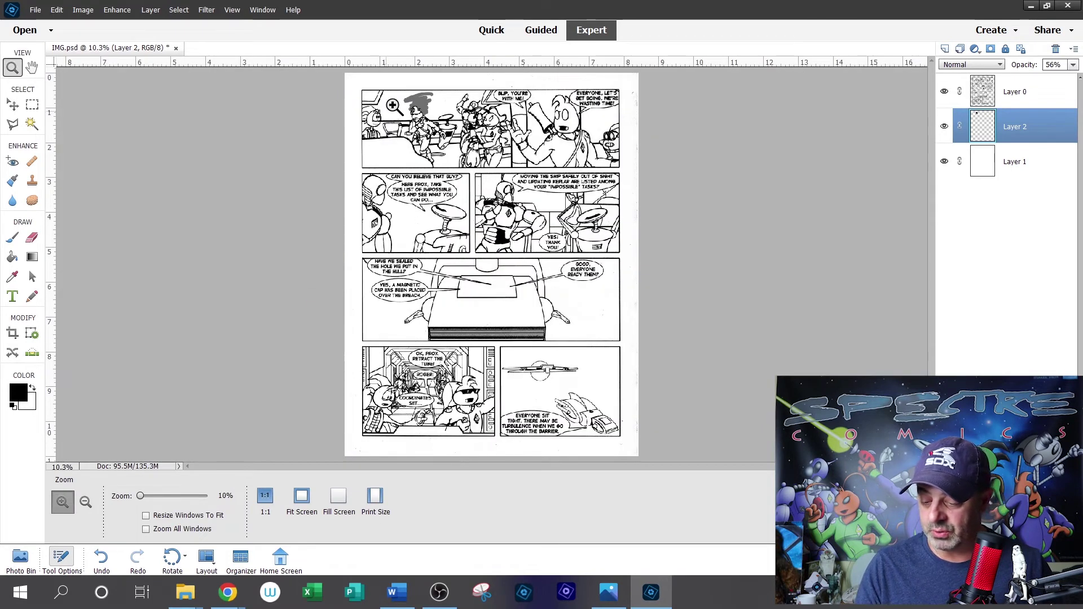
left_click(467, 80)
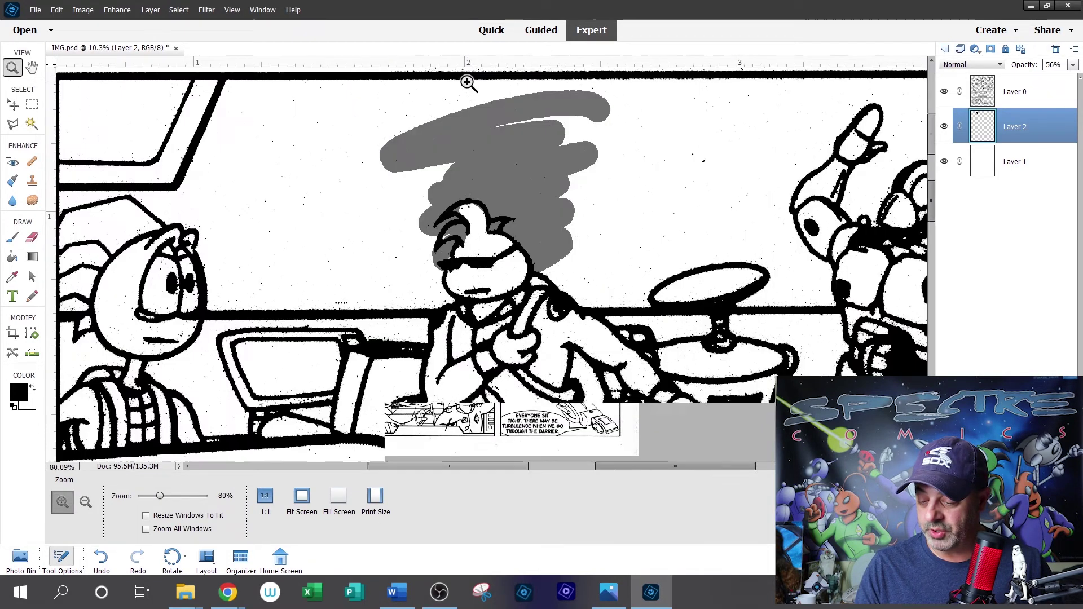
left_click(32, 105)
Select the grey scribble over the character's hair on Layer 2 and delete it.
left_click_drag(356, 85, 680, 314)
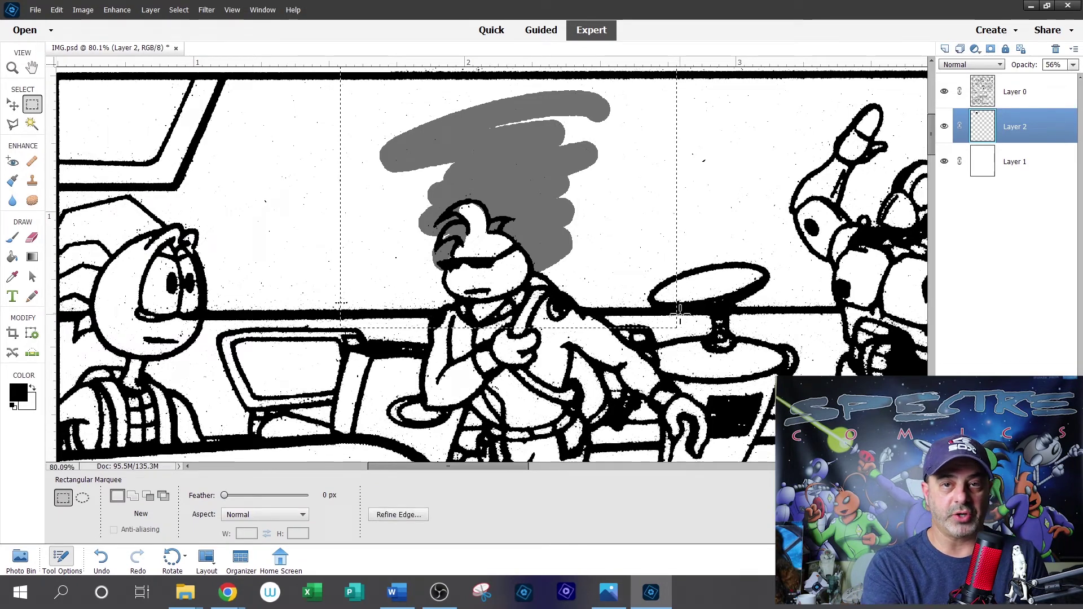
key("Delete")
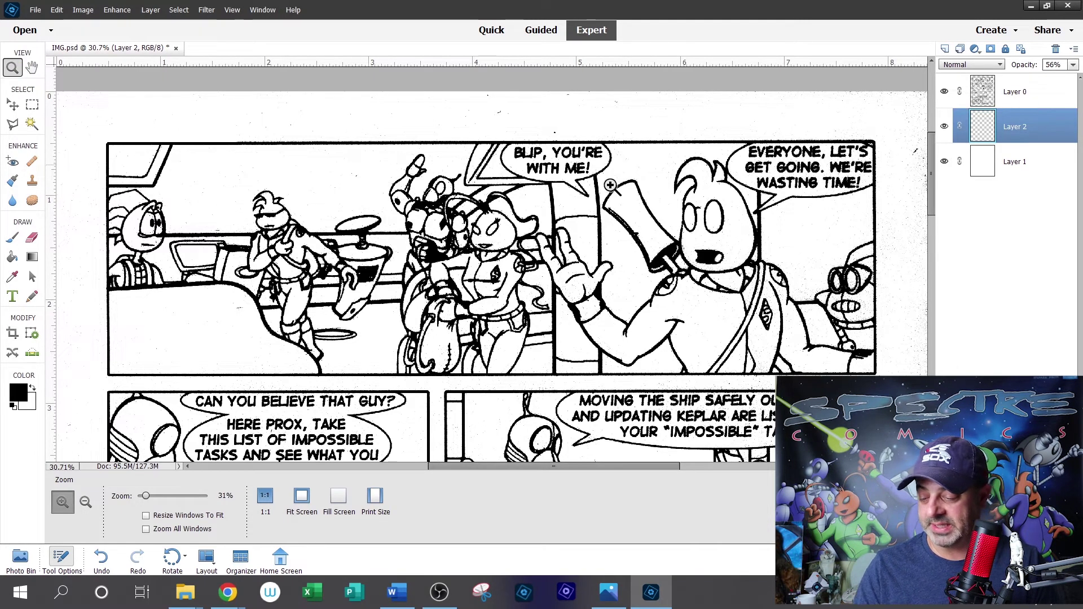
left_click(661, 209)
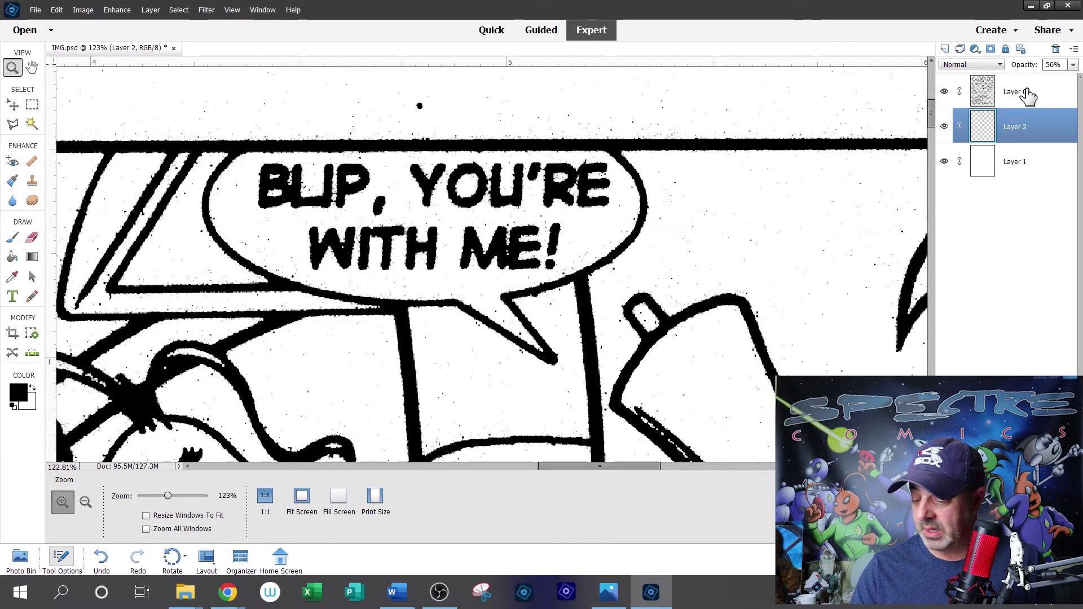
Erase the BLIP, YOU'RE WITH ME! wording from the balloon on line-art Layer 0.
left_click(1024, 95)
left_click(32, 238)
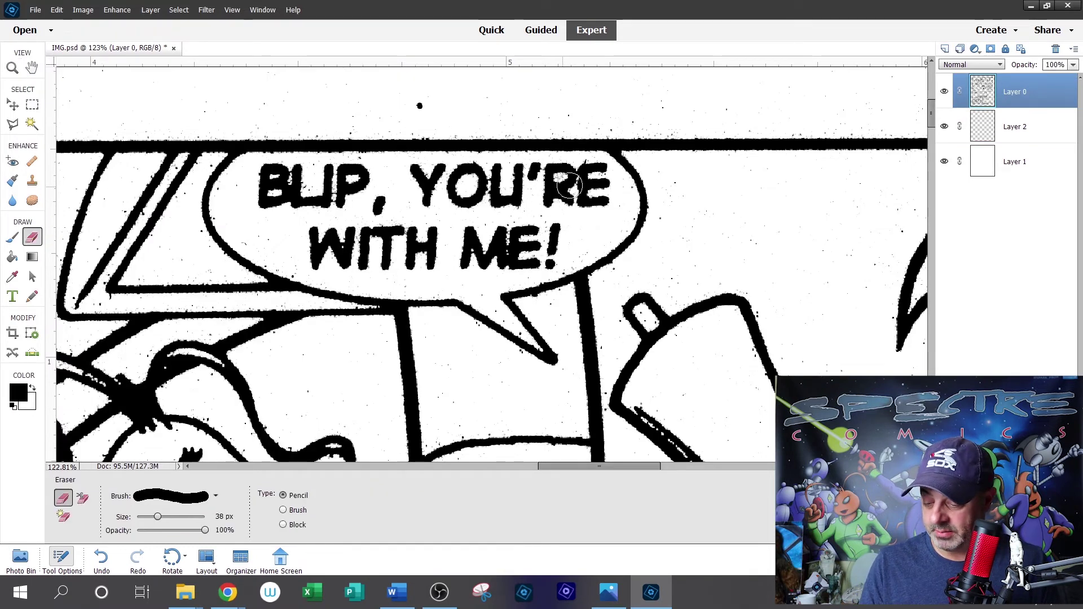
mouse_move(595, 179)
left_mouse_down()
mouse_move(560, 178)
mouse_move(589, 172)
mouse_move(539, 167)
mouse_move(264, 177)
mouse_move(348, 197)
mouse_move(511, 182)
mouse_move(613, 190)
mouse_move(586, 228)
mouse_move(477, 243)
mouse_move(537, 210)
left_mouse_up()
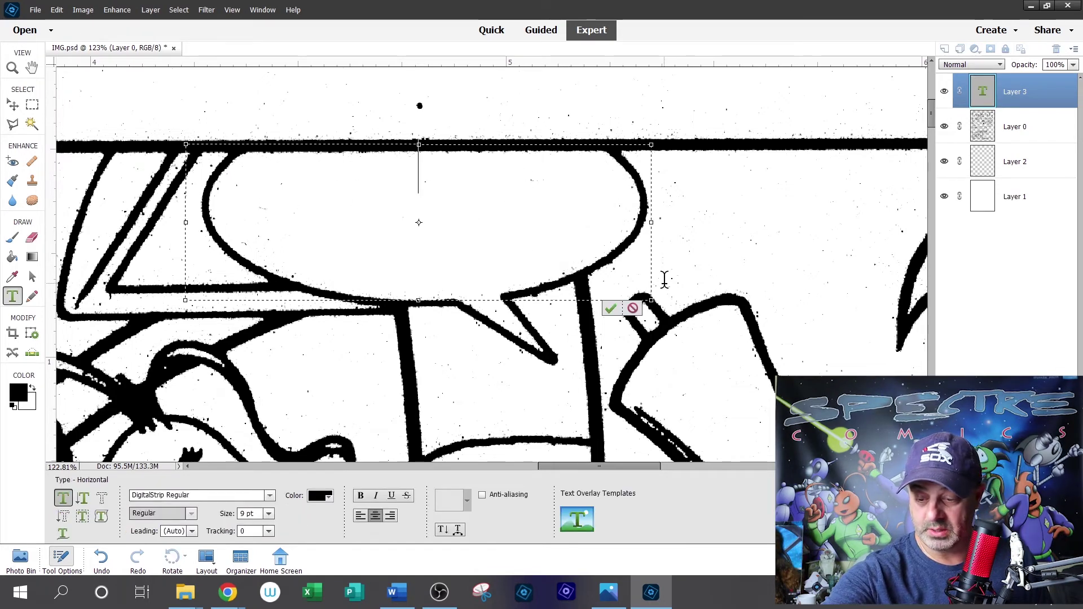
Add a HELLO text layer and shift it down to centre it in the balloon.
type("HELLO")
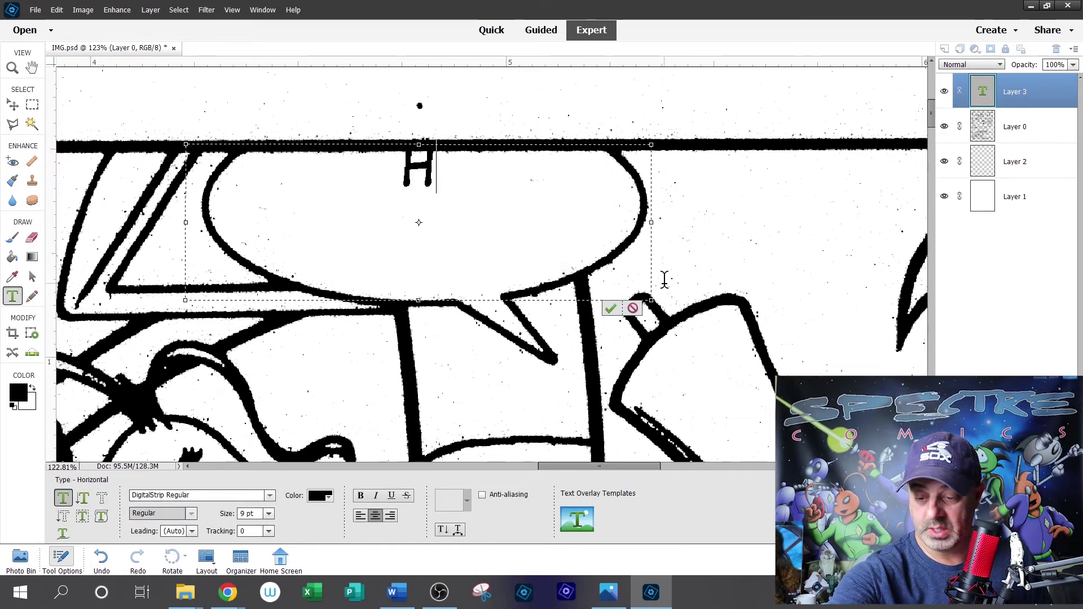
left_click(20, 99)
left_click_drag(443, 182, 451, 226)
key("z")
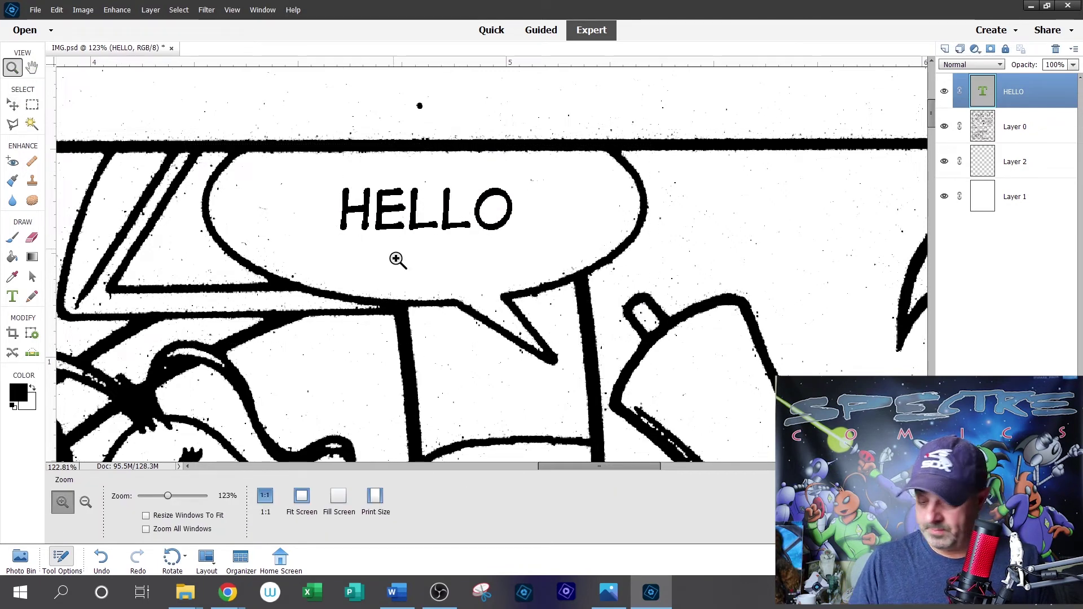
key("ctrl+0")
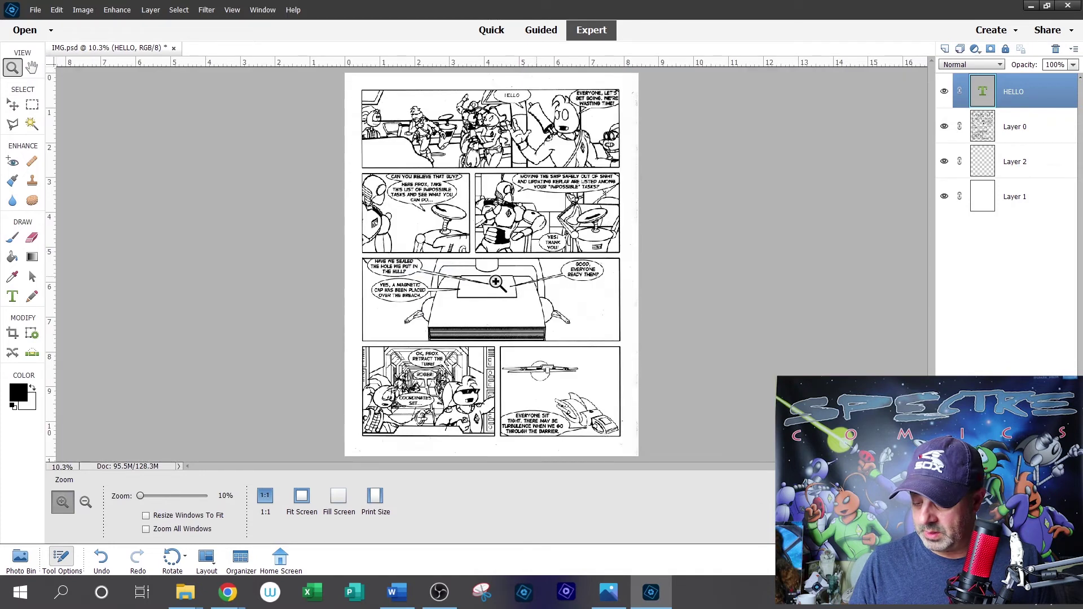
left_click(648, 165)
Place the HELLO layer between Layer 0 and Layer 2, then zoom in on the left-hand characters.
left_click_drag(1050, 90, 1044, 141)
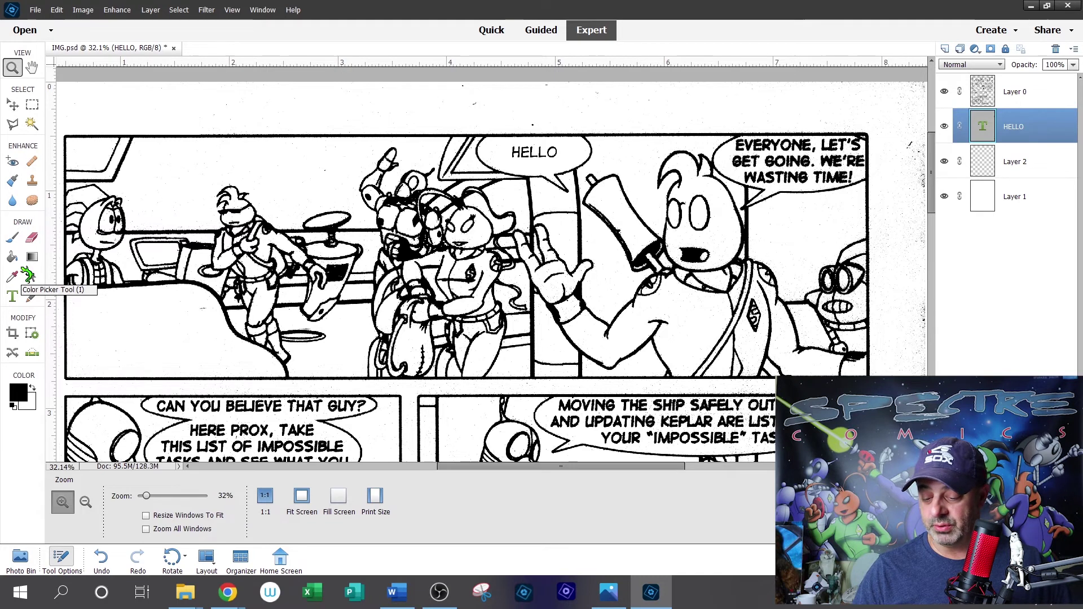
left_click_drag(90, 171, 273, 260)
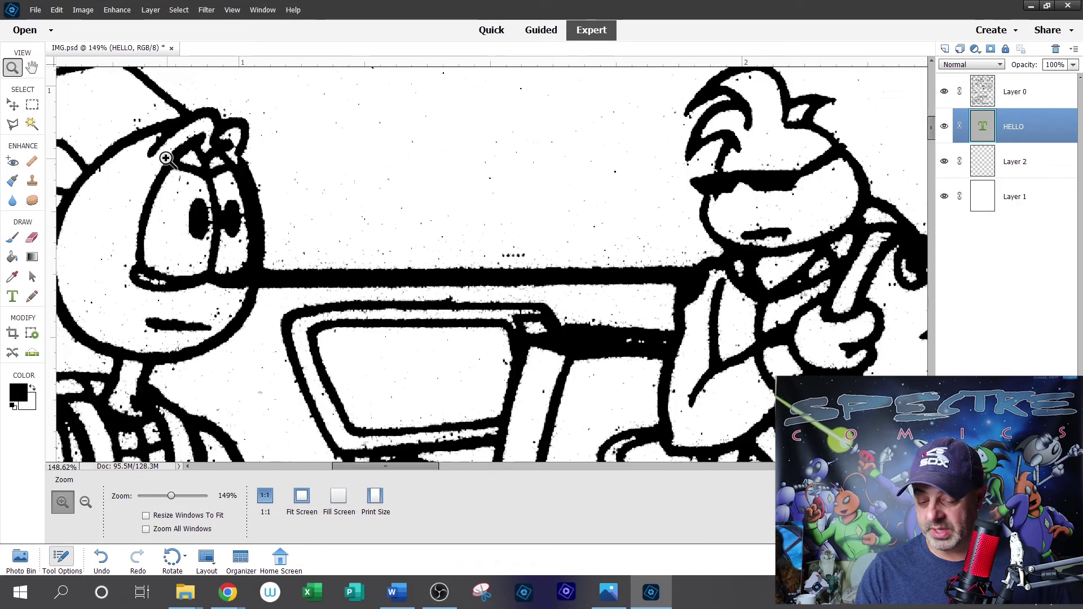
left_click_drag(224, 198, 238, 207)
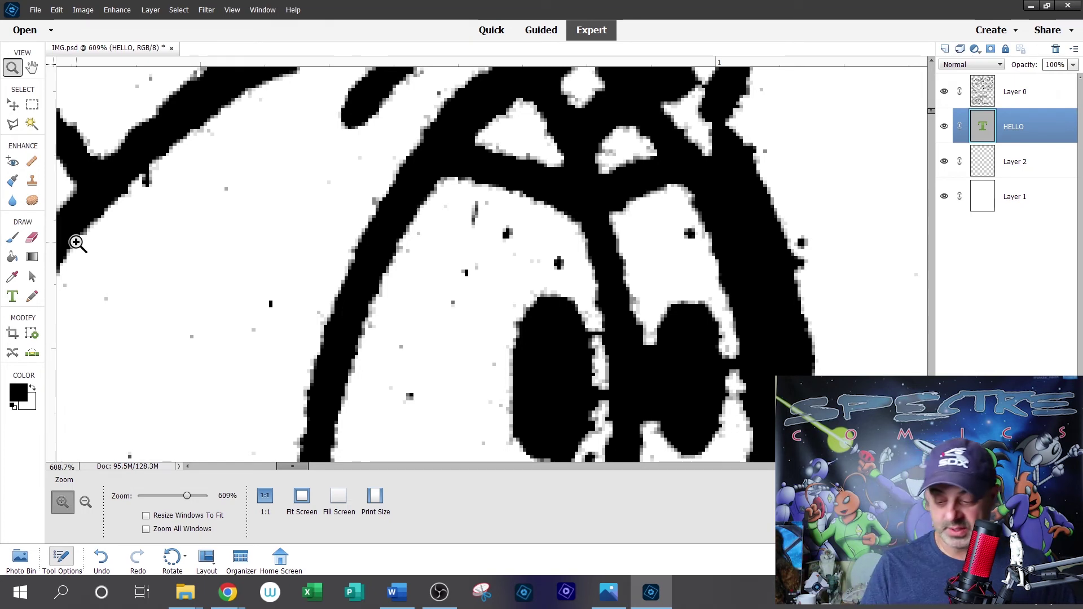
scroll(76, 243, "down", 10)
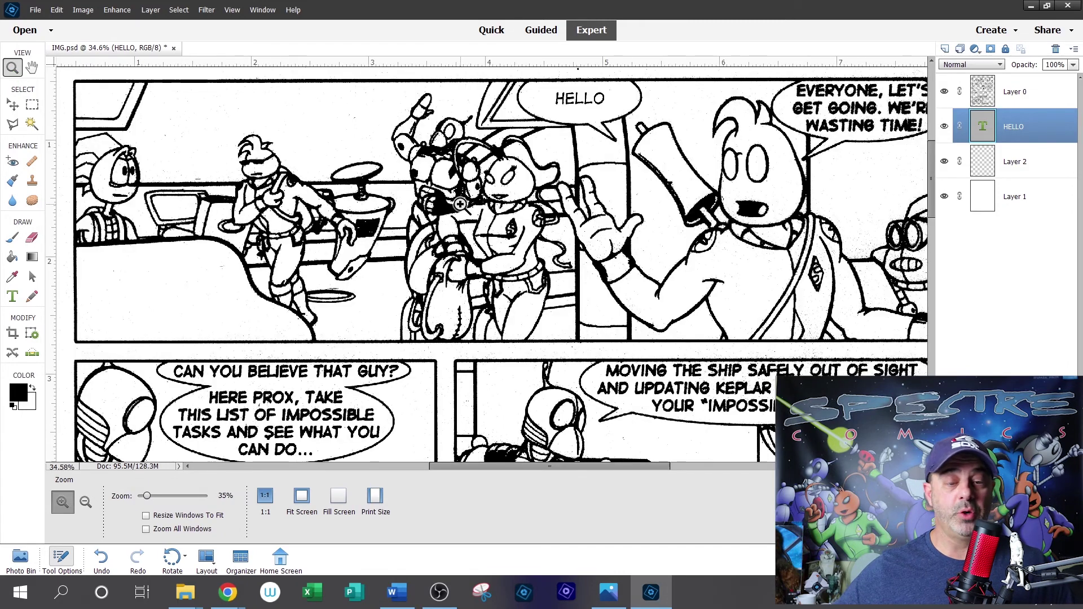